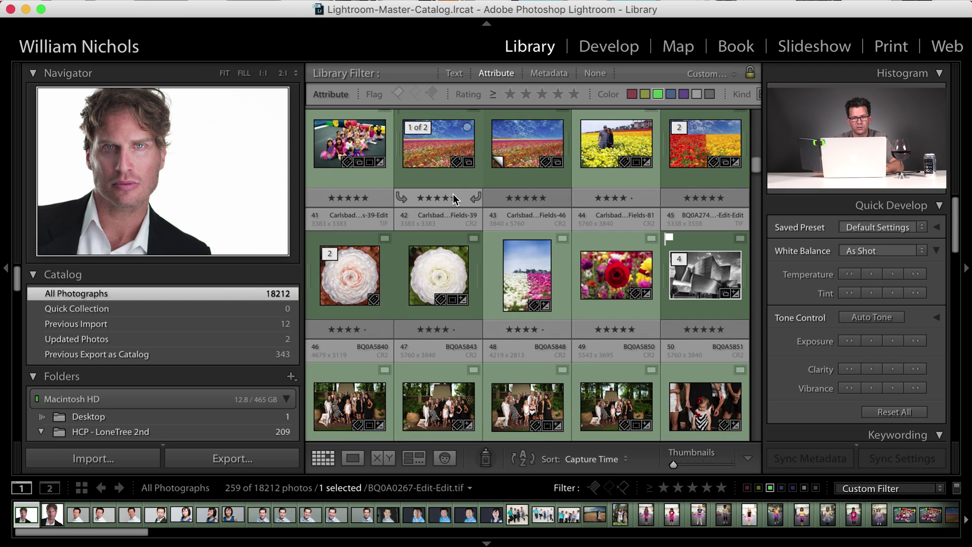
Open the five-star Carlsbad_Flower_Fields-11-Edit.tif in Loupe view.
double_click(439, 179)
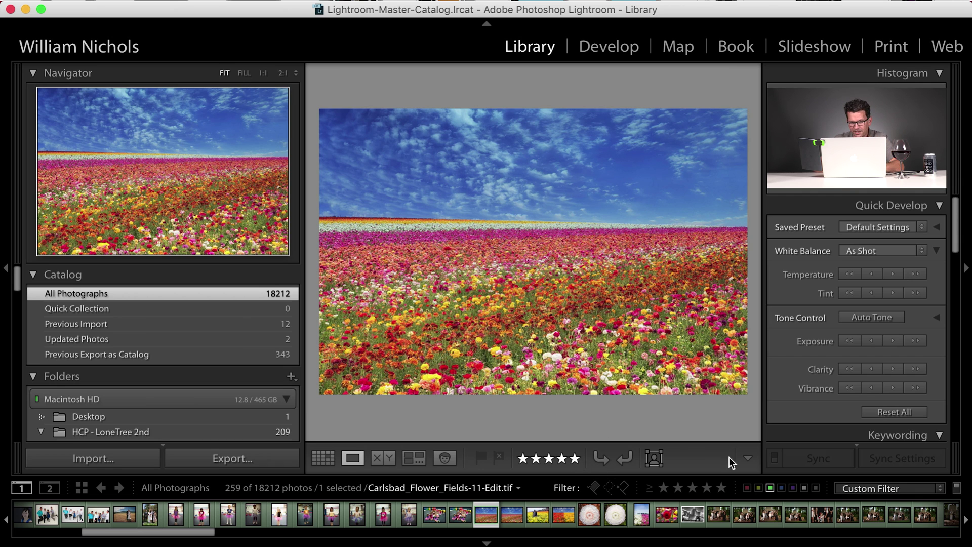
scroll(891, 288, down, 10)
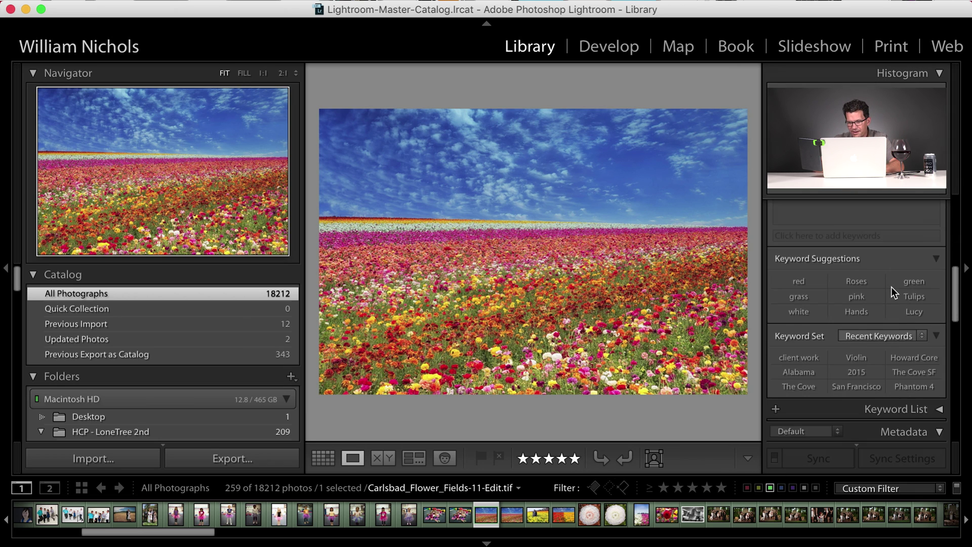
scroll(891, 289, up, 5)
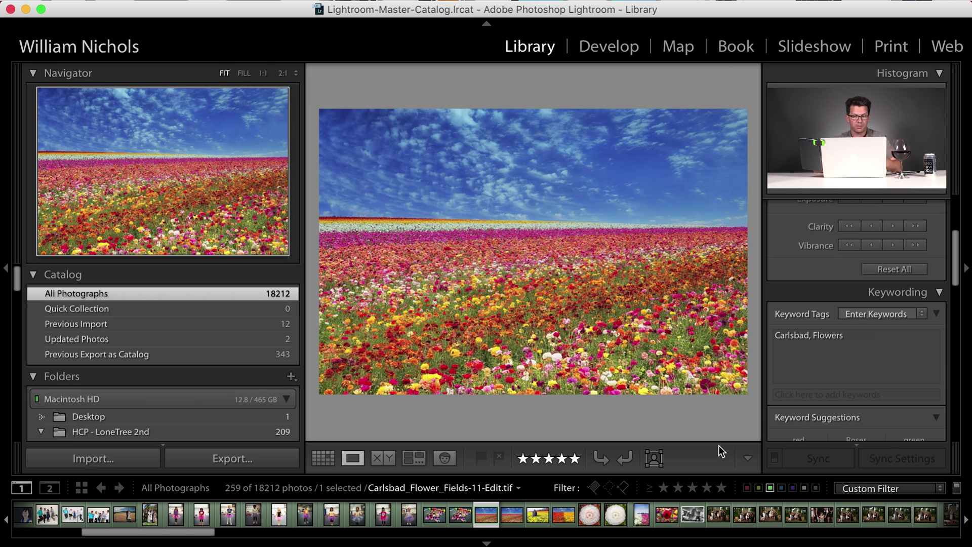
Swap the green label filter for a five-star rating filter and return to the grid.
click(769, 488)
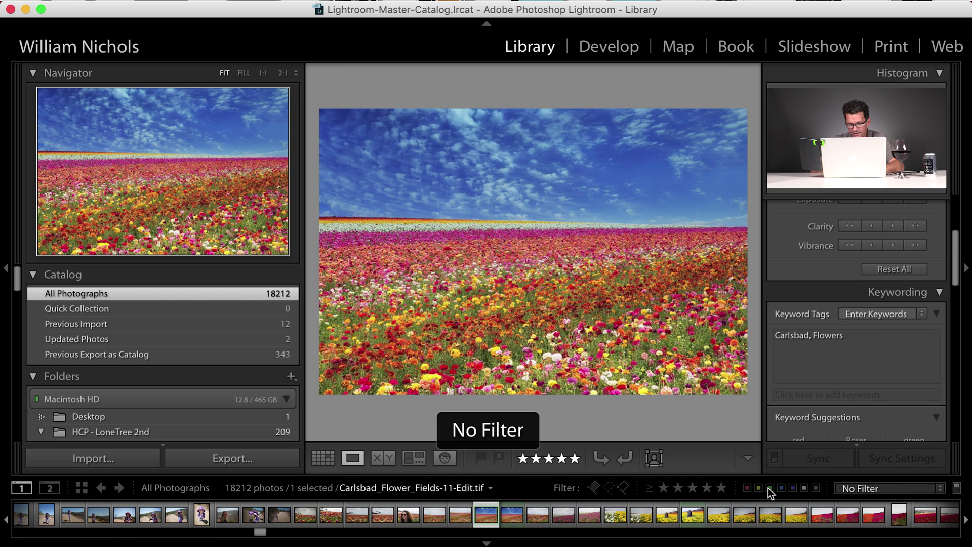
click(722, 487)
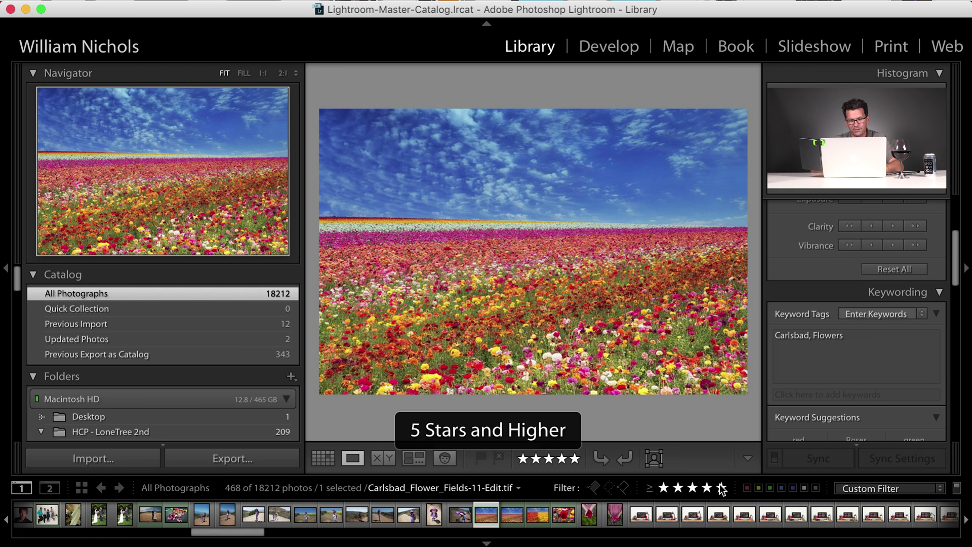
click(323, 457)
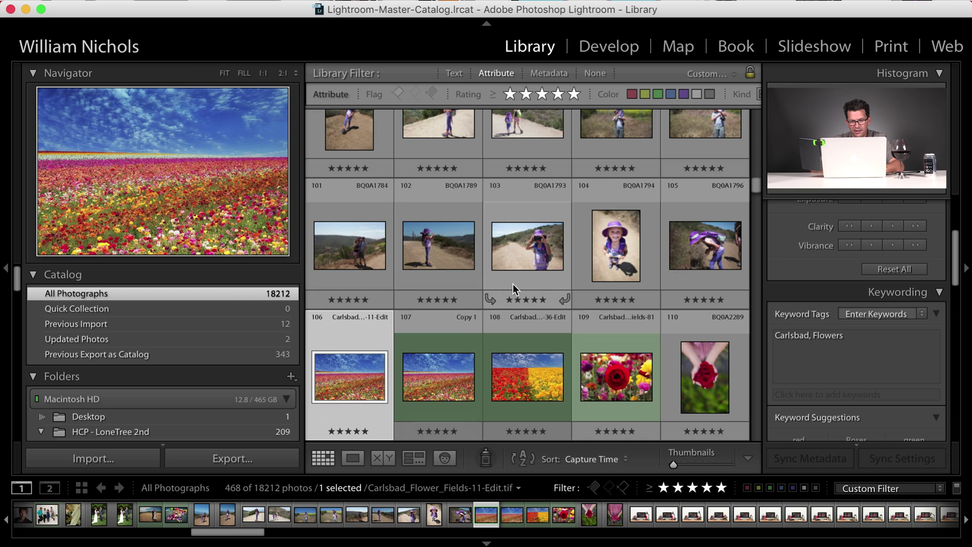
Open pier photo BQ0A0201.CR2 in Loupe view, then clear the rating filter.
scroll(582, 291, down, 3)
scroll(582, 291, up, 3)
scroll(582, 291, up, 4)
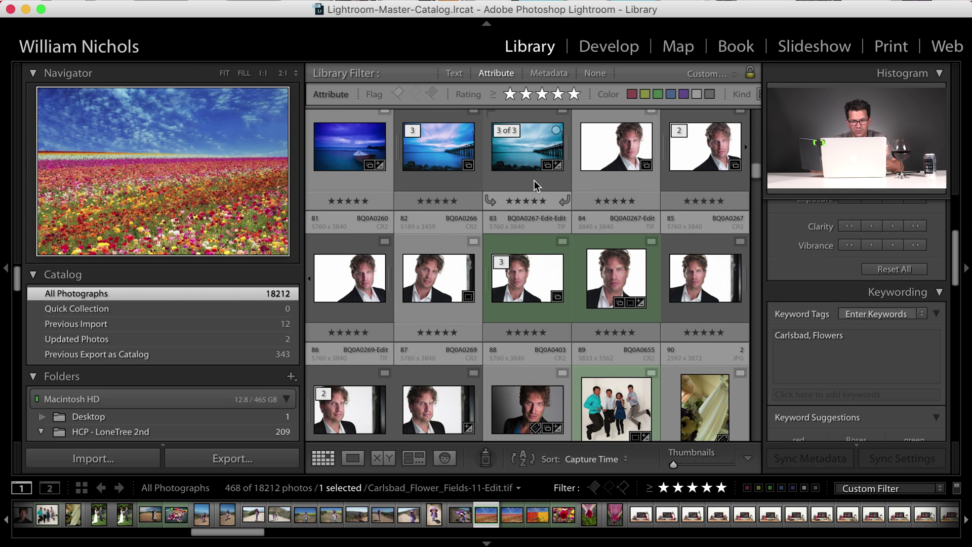
scroll(484, 179, up, 1)
scroll(484, 178, up, 1)
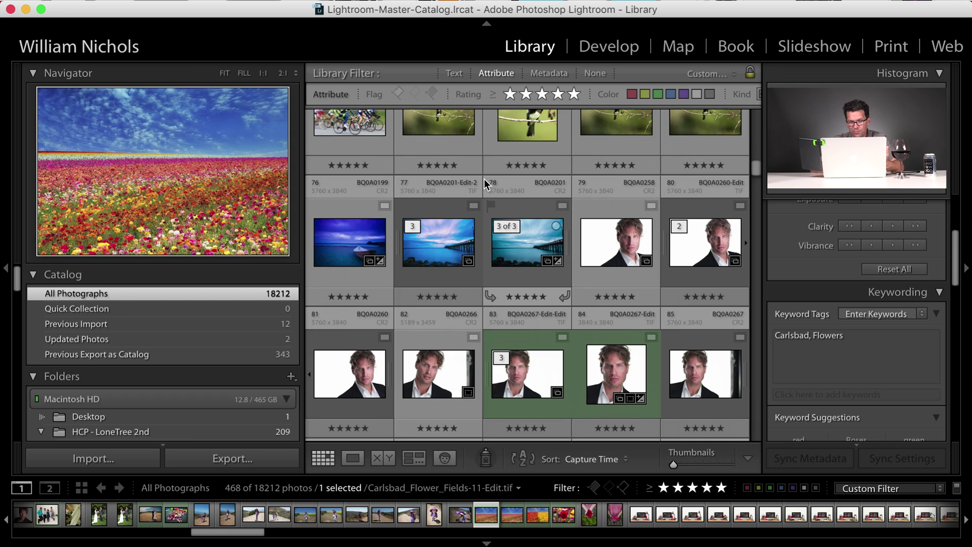
double_click(511, 272)
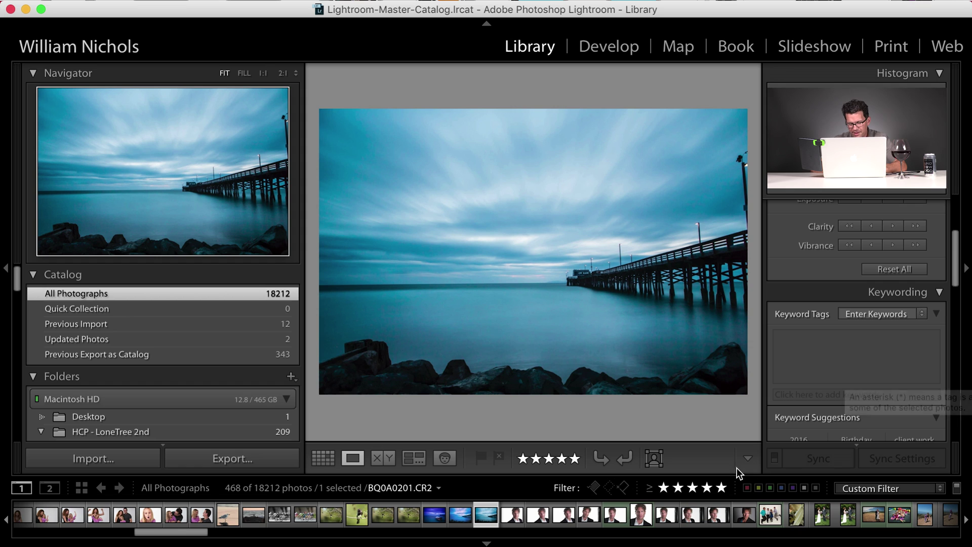
click(723, 484)
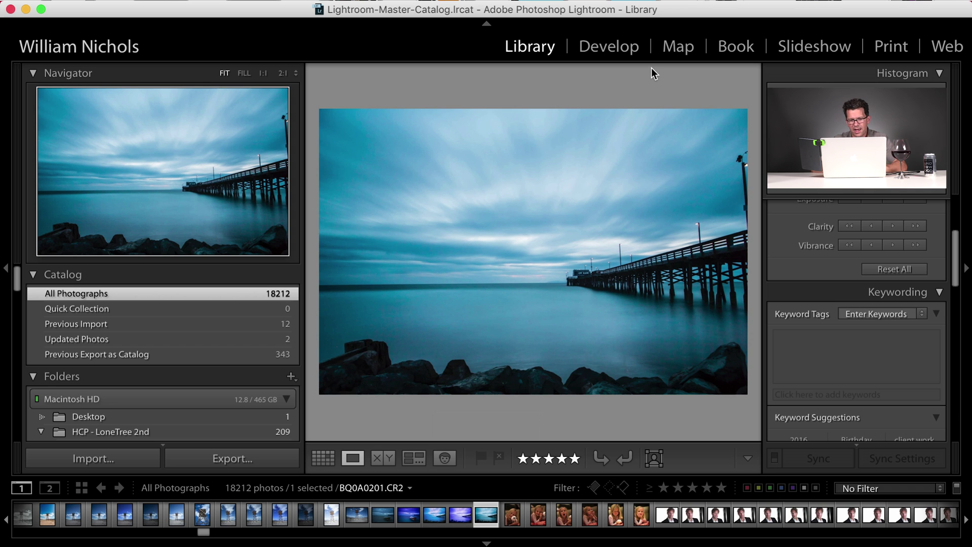
Return to Grid view and select the Family Vacations smart collection (455 photos).
click(323, 458)
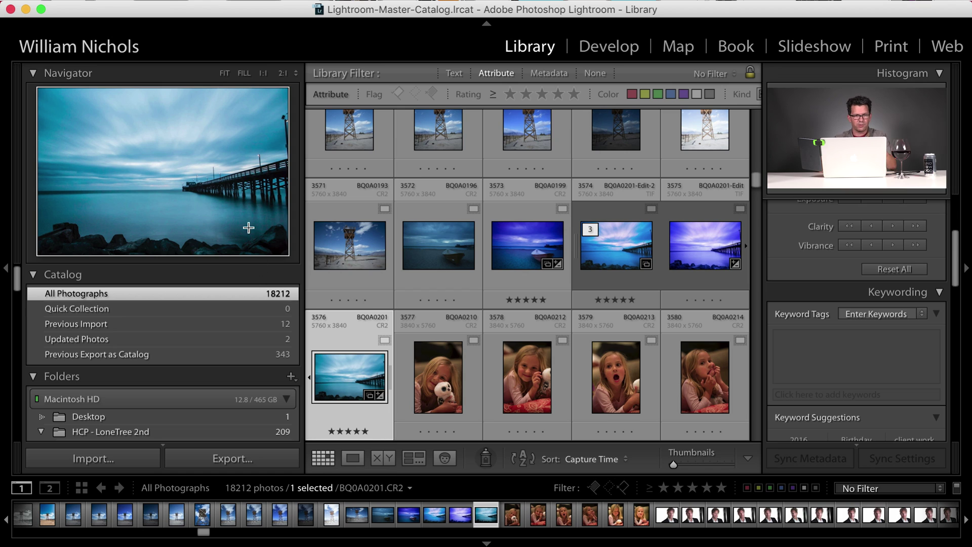
scroll(190, 315, down, 2)
scroll(191, 316, up, 2)
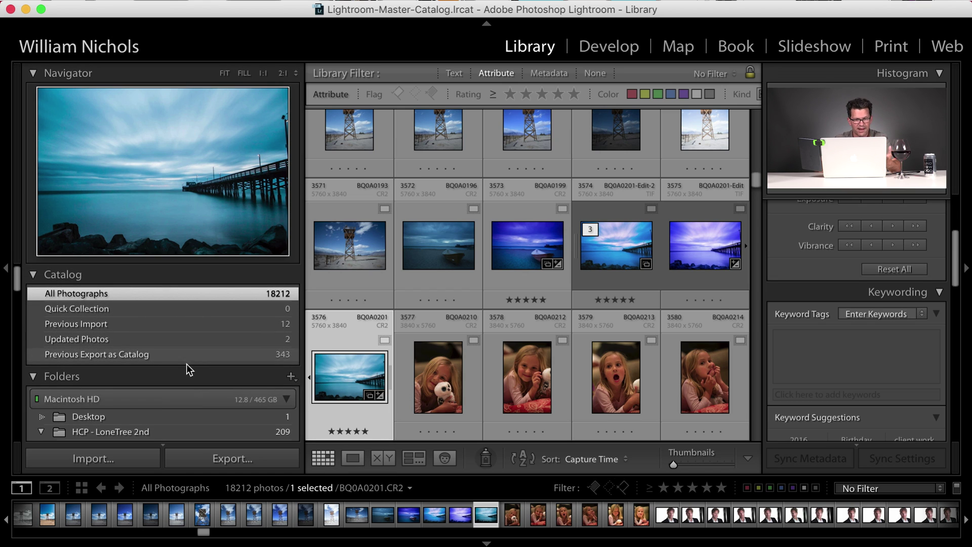
scroll(191, 356, down, 2)
scroll(190, 355, down, 4)
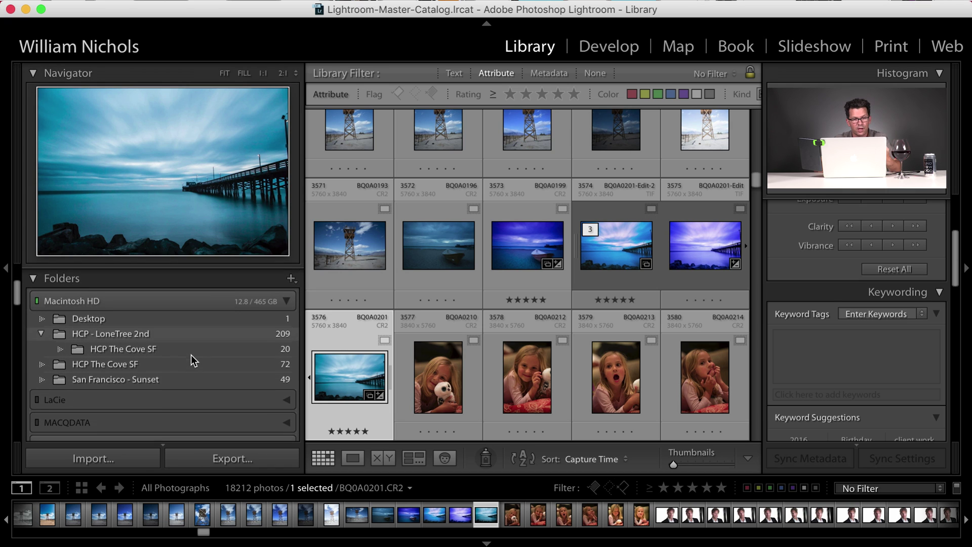
scroll(203, 326, down, 10)
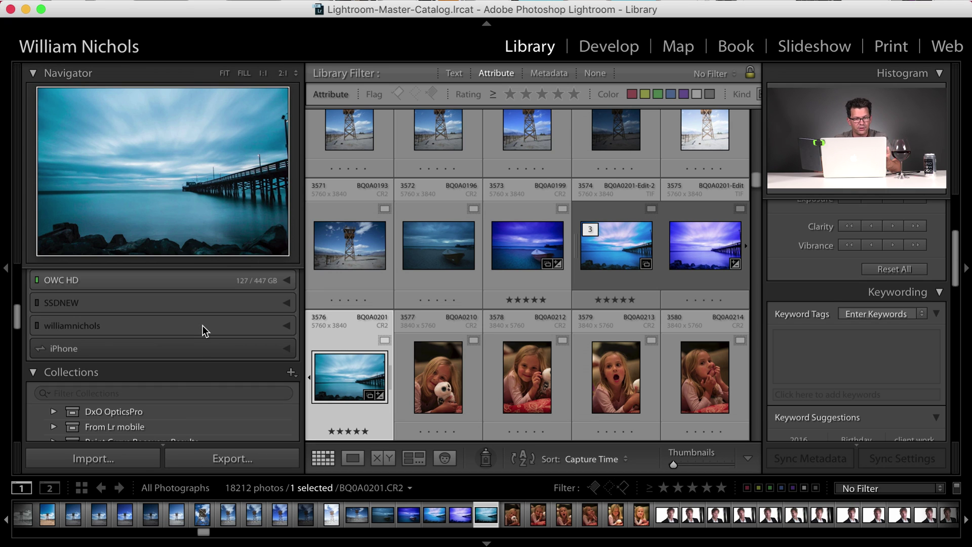
scroll(193, 387, down, 4)
scroll(193, 387, down, 3)
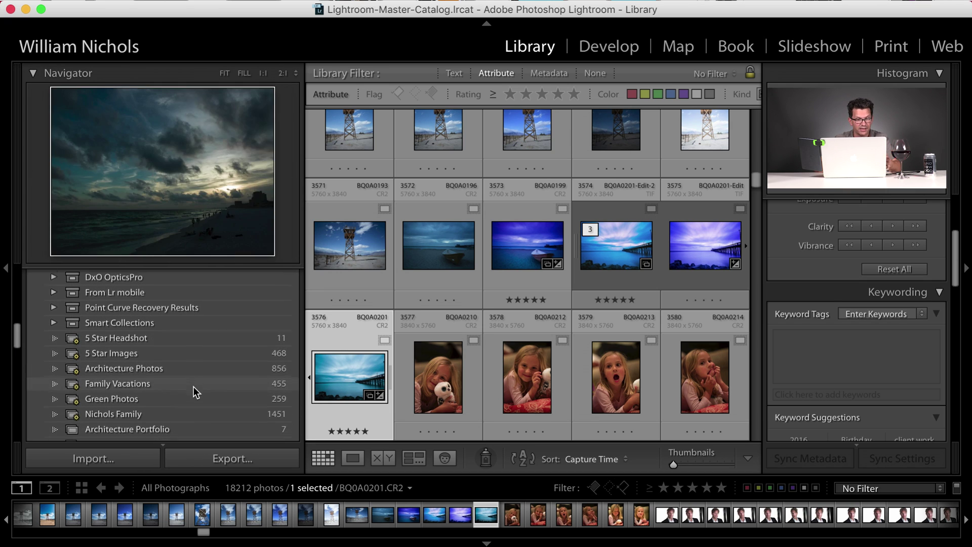
click(198, 368)
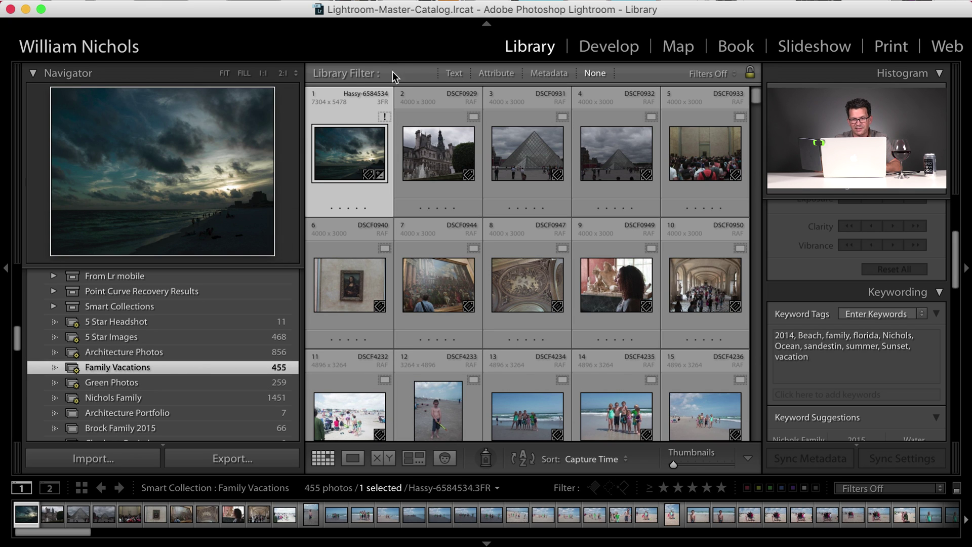
Set the Text filter to Any Searchable Field with the Contains rule, ready for a search term.
click(454, 75)
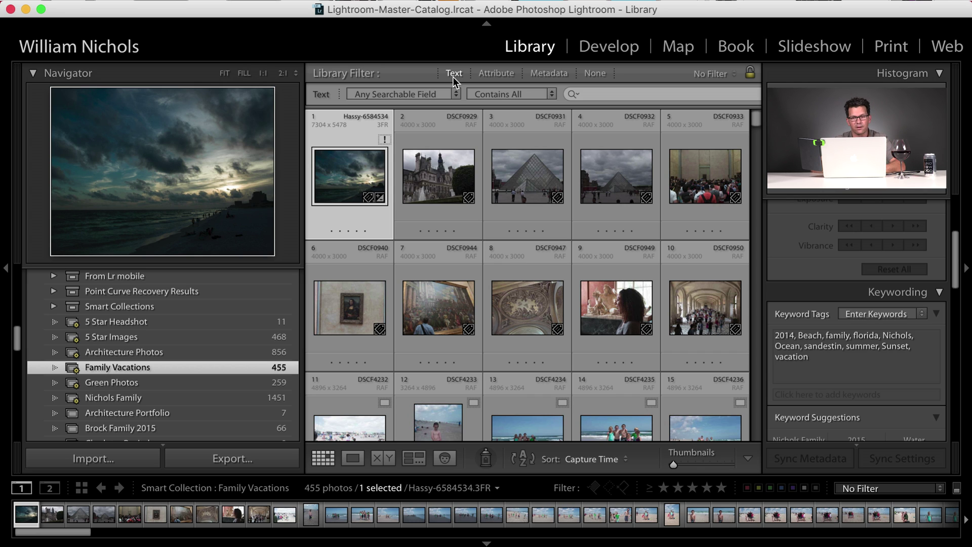
click(547, 95)
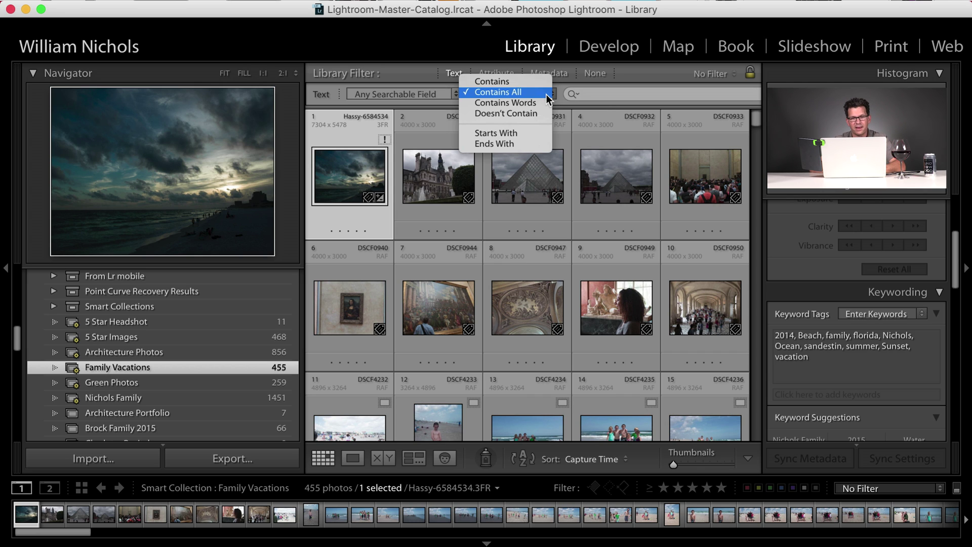
click(536, 82)
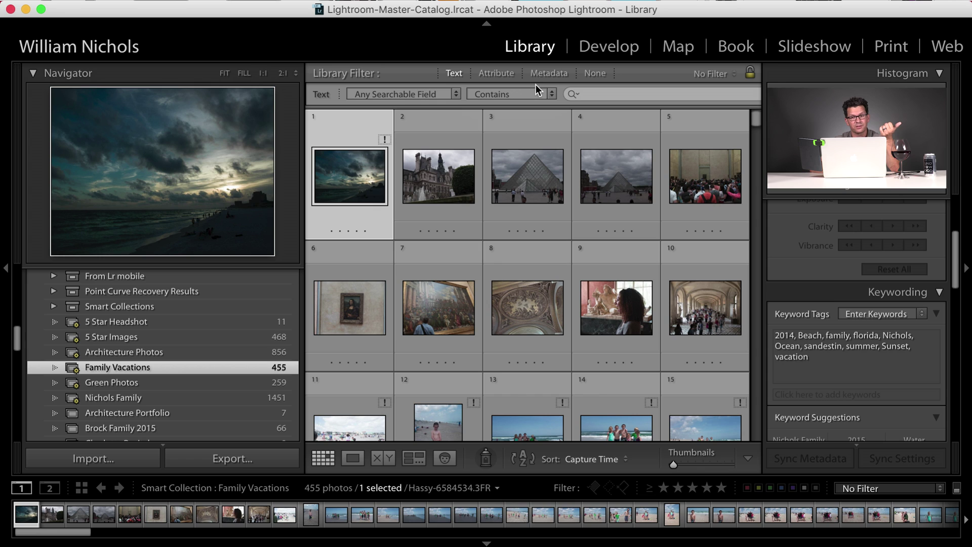
click(543, 89)
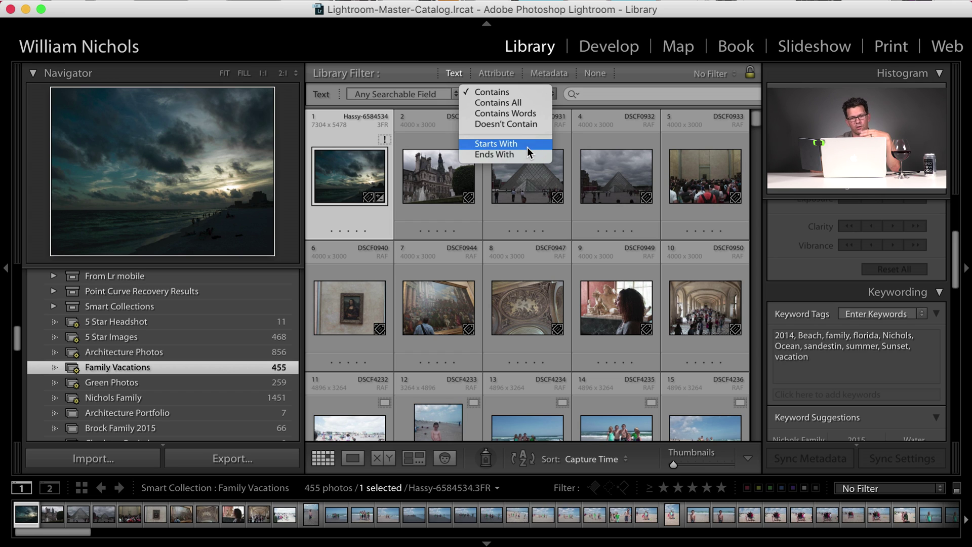
click(646, 75)
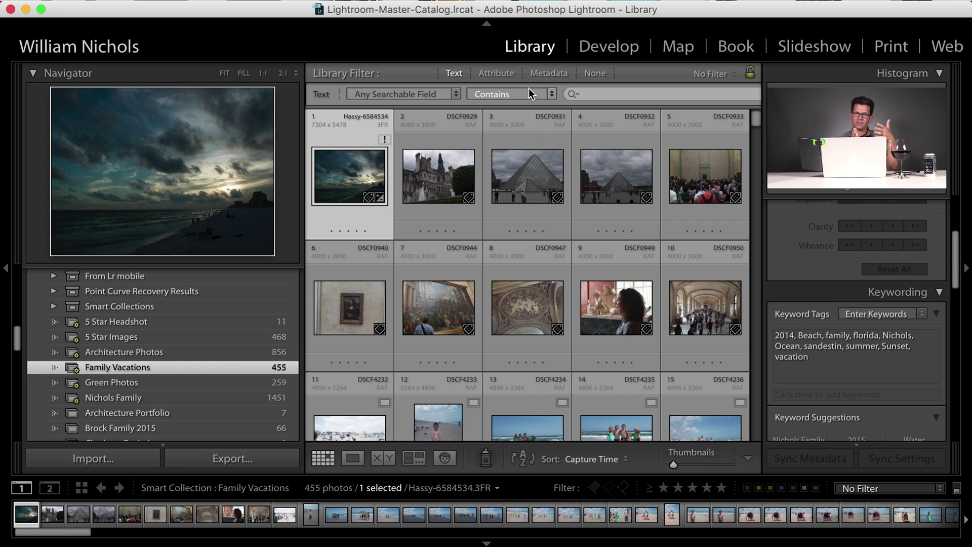
click(439, 94)
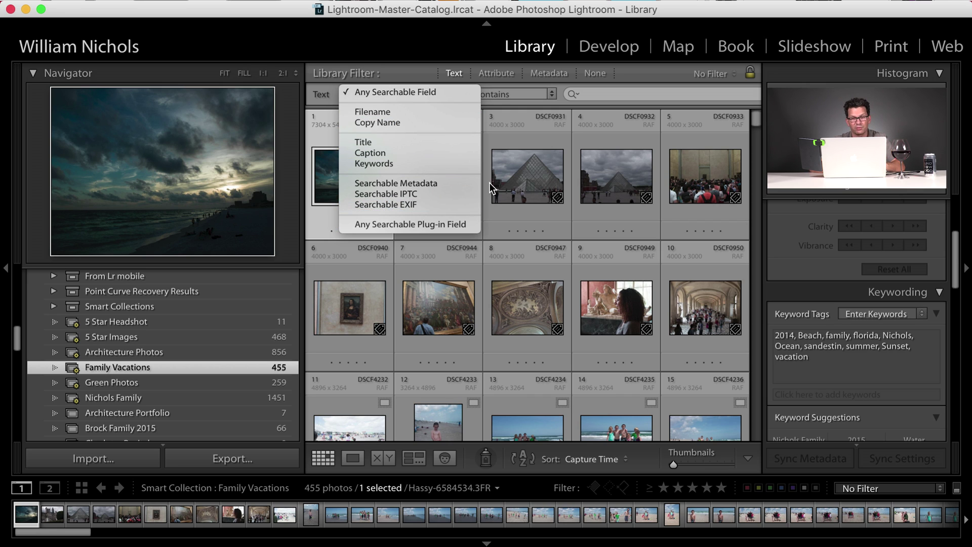
click(668, 74)
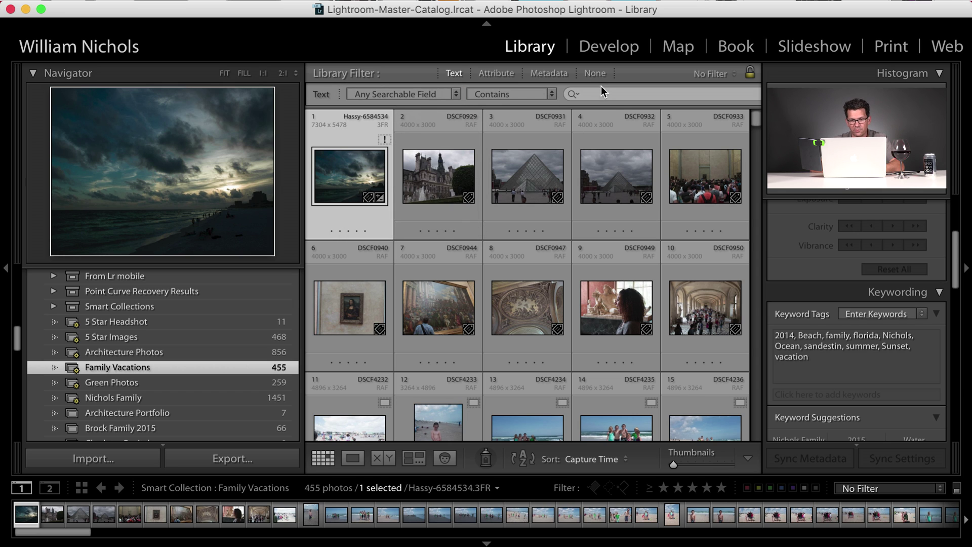
click(618, 95)
Search for 'paris', then change the text search to 'nichols'.
text(paris)
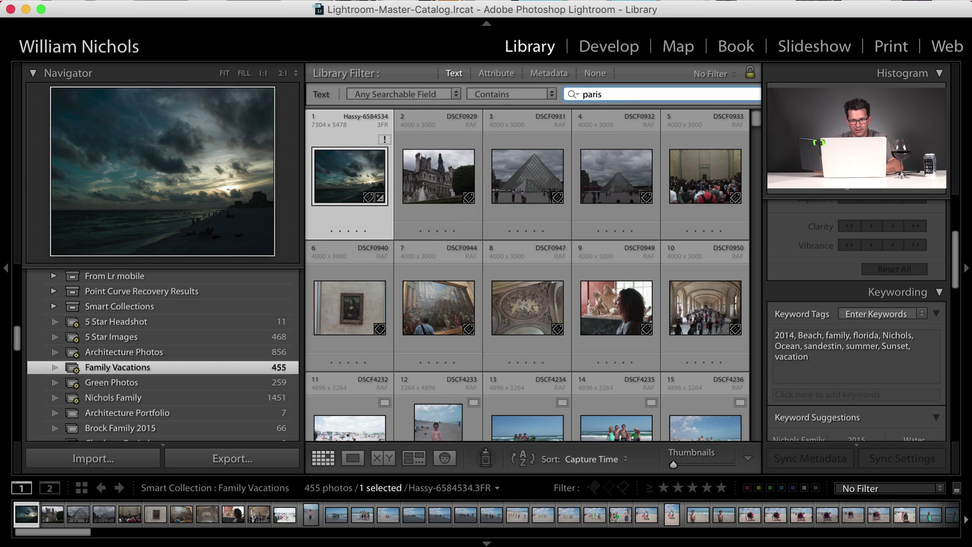
key(Return)
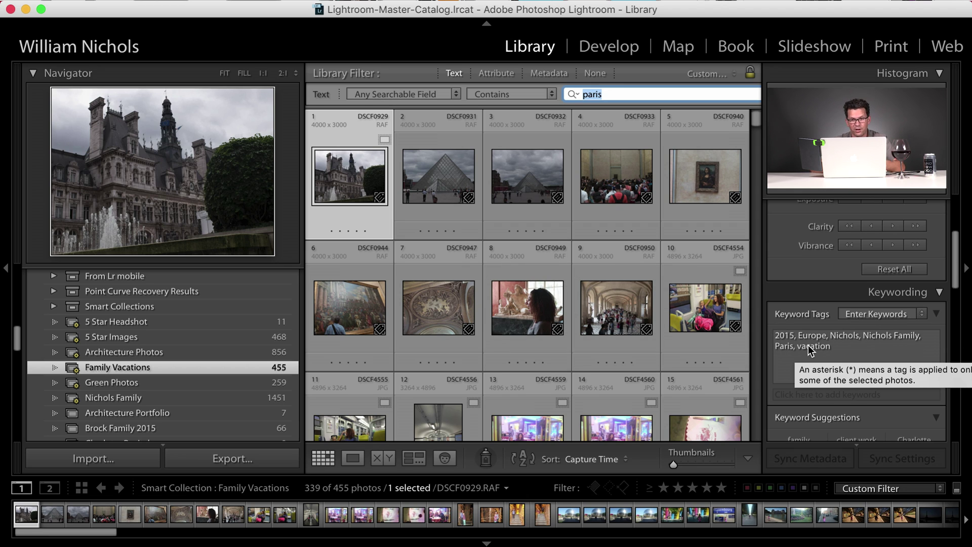
text(niho)
key(BackSpace)
key(BackSpace)
text(chols)
key(Return)
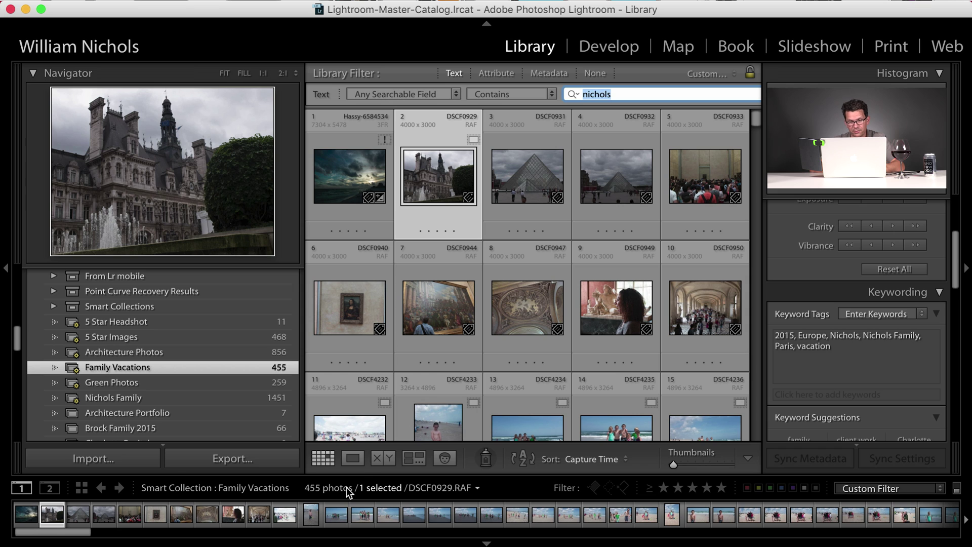
Select photo 14 to check its keywords and show the Attribute filter row.
scroll(538, 353, down, 3)
click(616, 232)
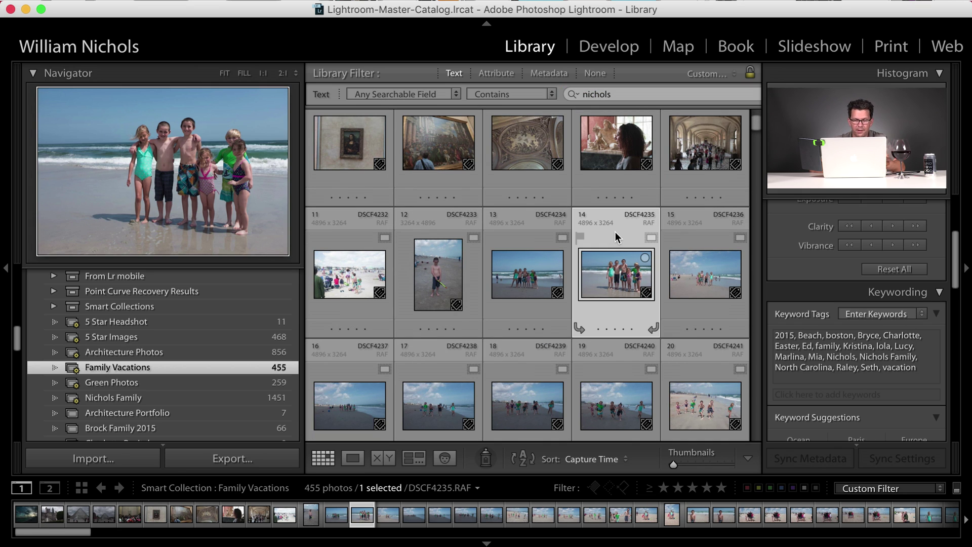
scroll(616, 232, up, 5)
click(504, 72)
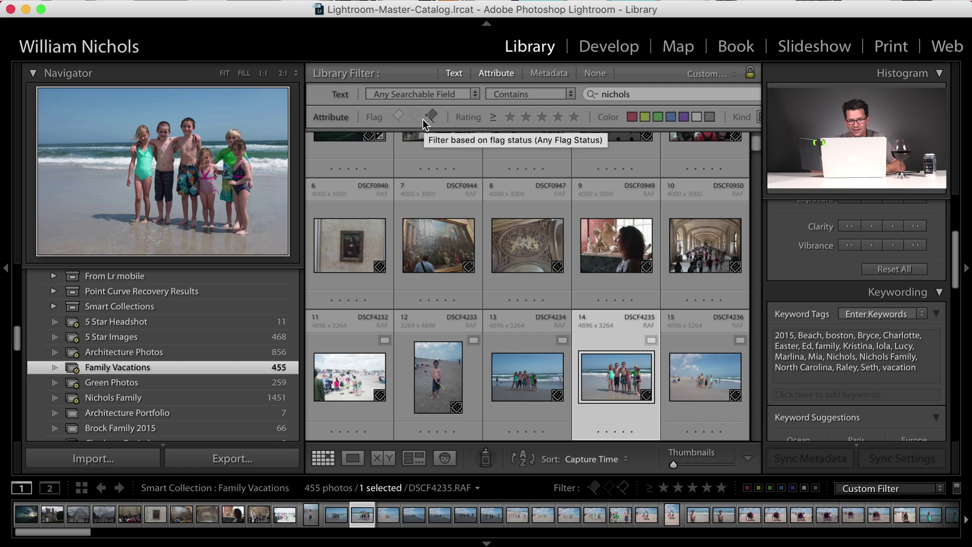
Try three-stars-or-higher and exactly-three-stars rating filters, then clear the rating filter.
click(542, 117)
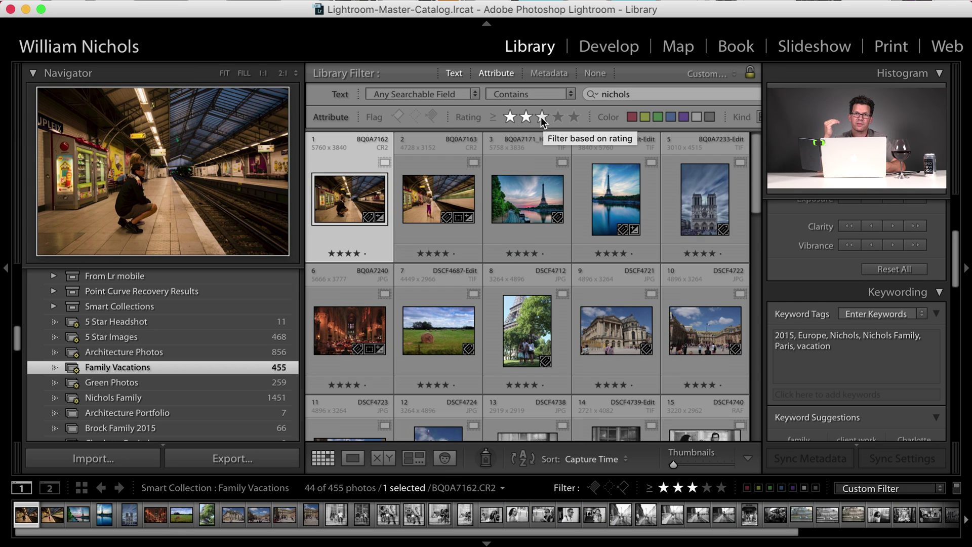
click(492, 116)
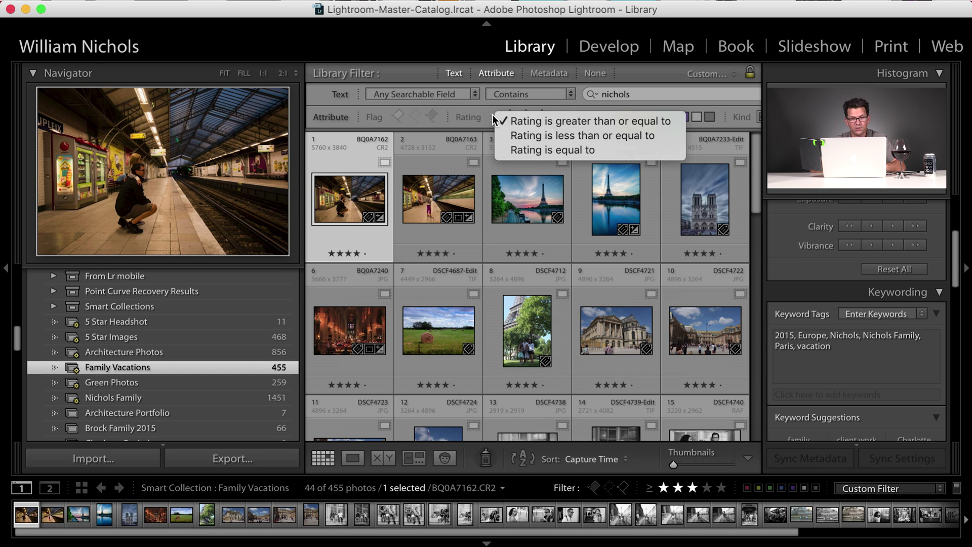
click(510, 150)
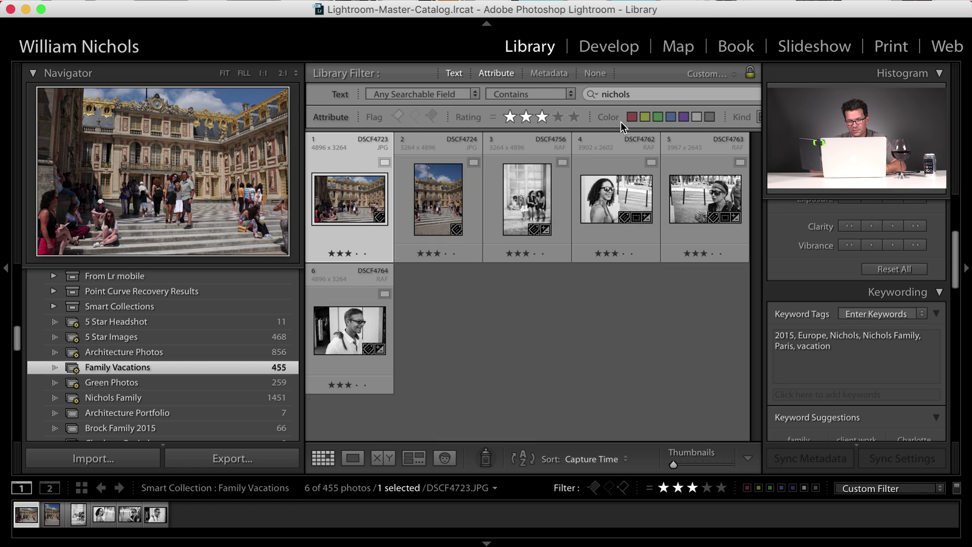
click(541, 116)
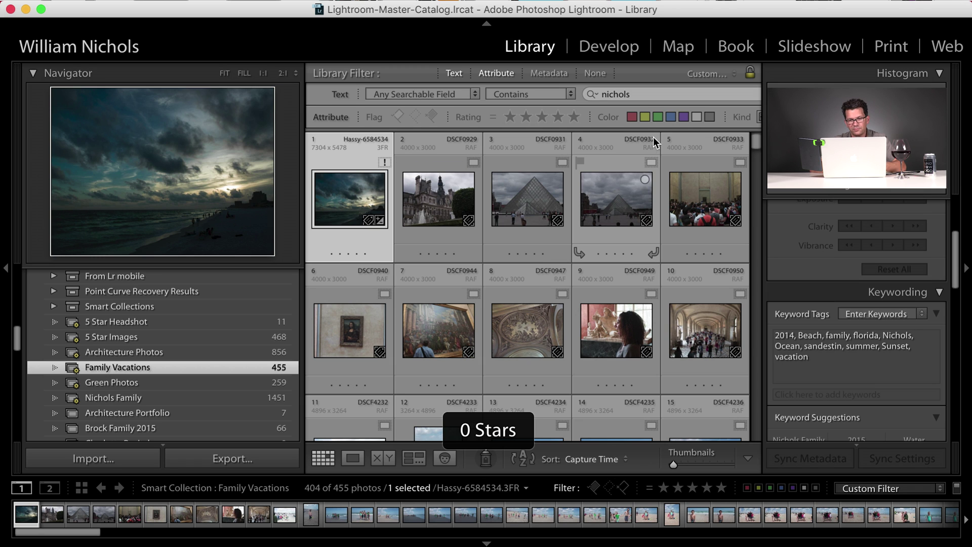
Try red, yellow and green colour label filters, then turn them all off.
click(631, 118)
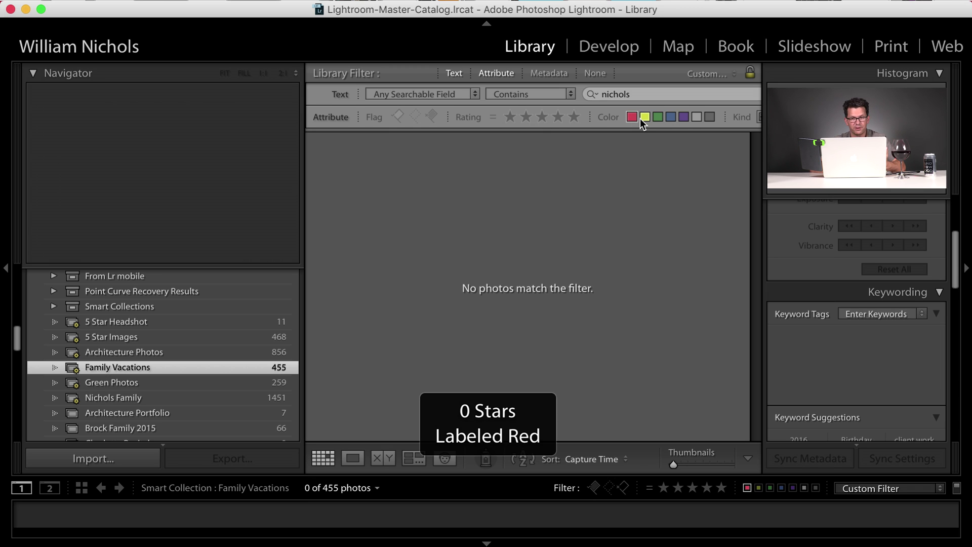
click(641, 118)
click(659, 117)
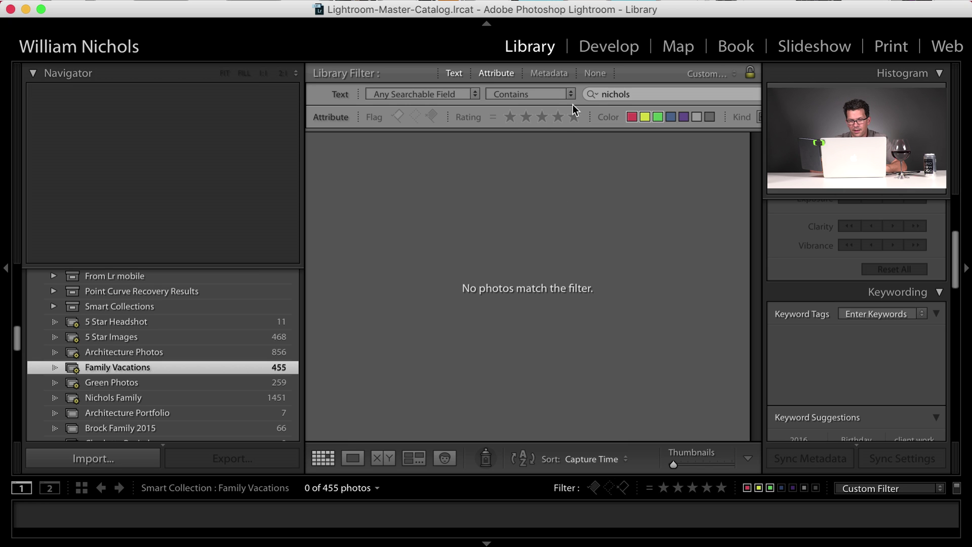
click(652, 115)
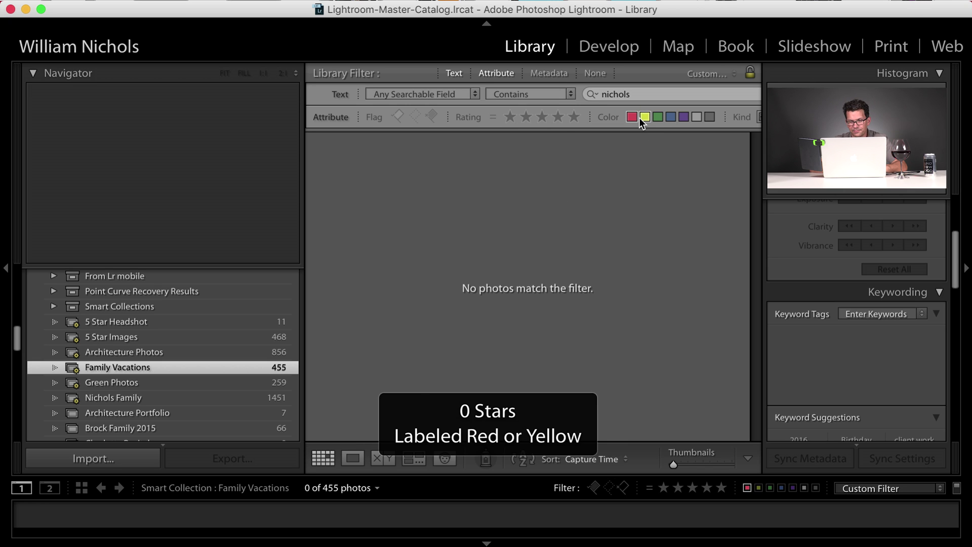
click(639, 118)
click(632, 118)
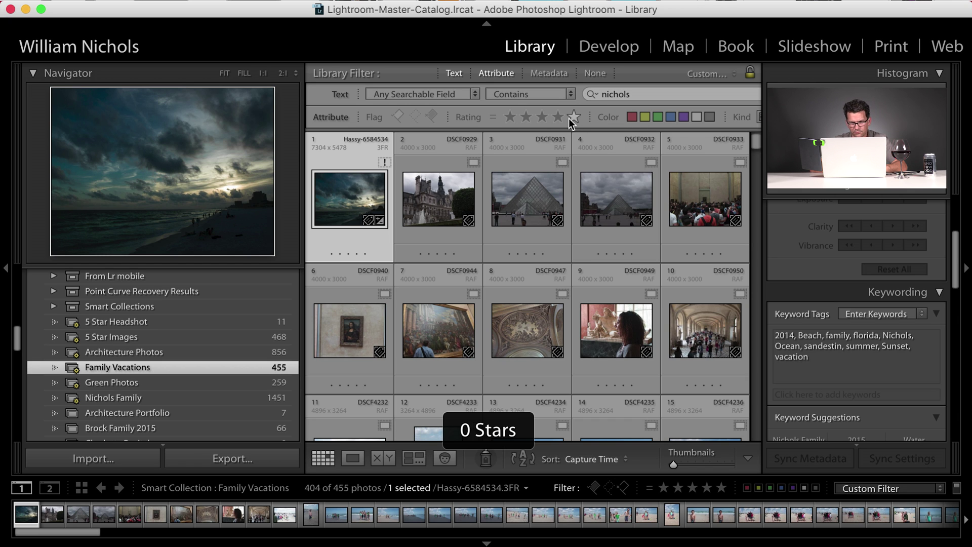
Delete the 'nichols' search text and limit the Kind filter to master photos.
click(636, 91)
key(BackSpace)
key(BackSpace)
key(BackSpace)
key(BackSpace)
key(BackSpace)
key(BackSpace)
key(BackSpace)
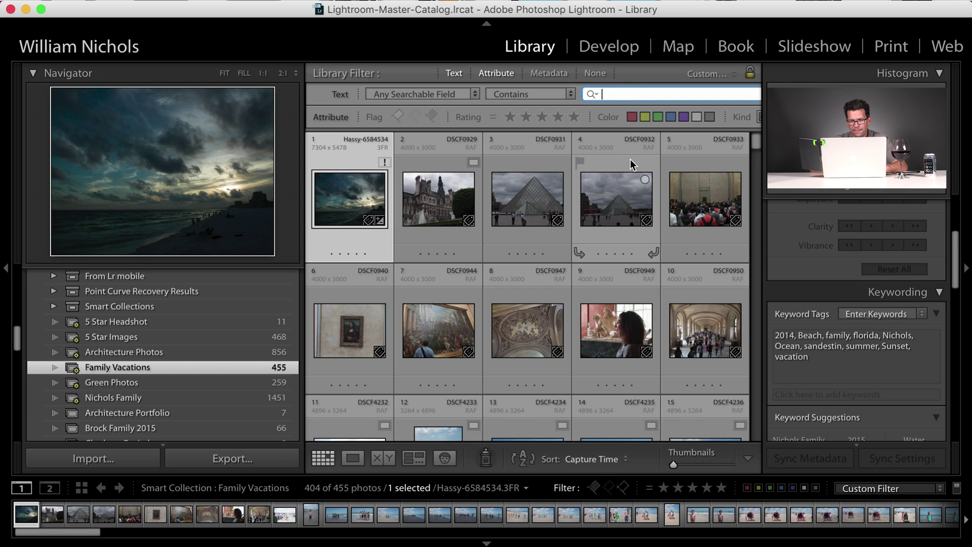
click(657, 117)
click(657, 116)
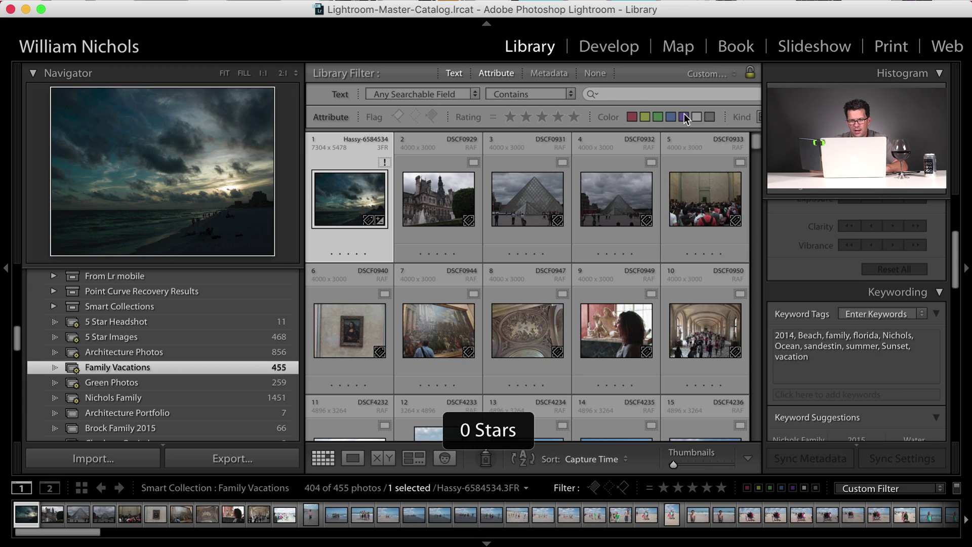
click(755, 117)
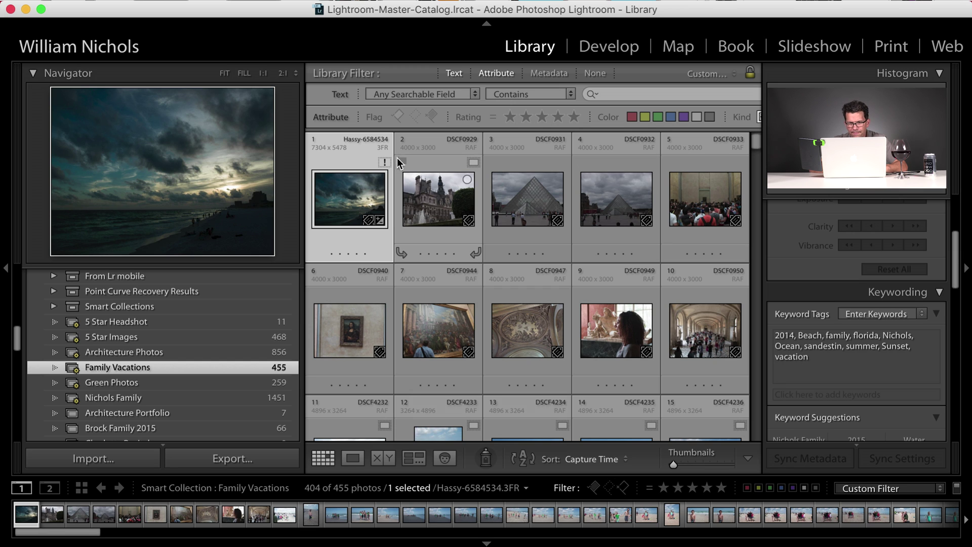
Narrow the left panel, toggle virtual copies on and off, and show the Metadata columns.
drag(303, 174, 208, 173)
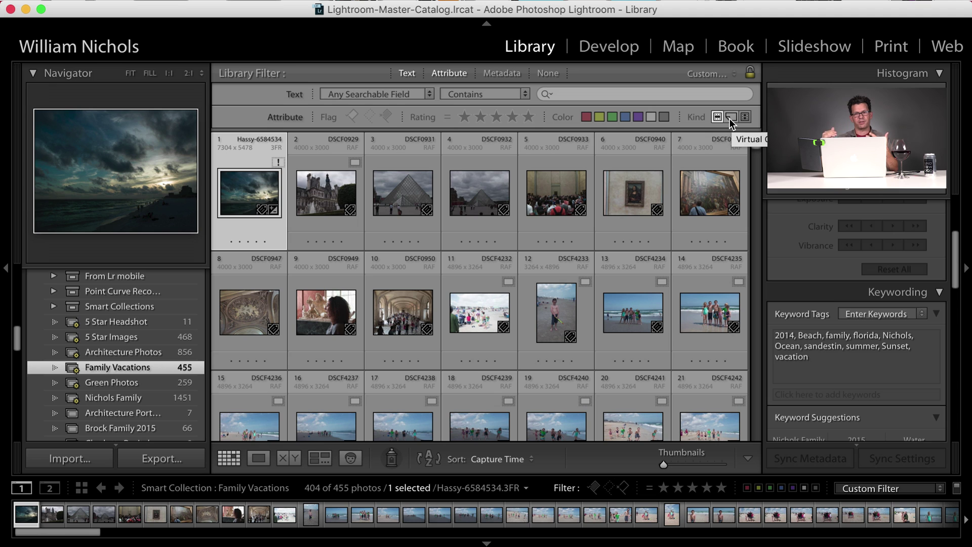
click(730, 118)
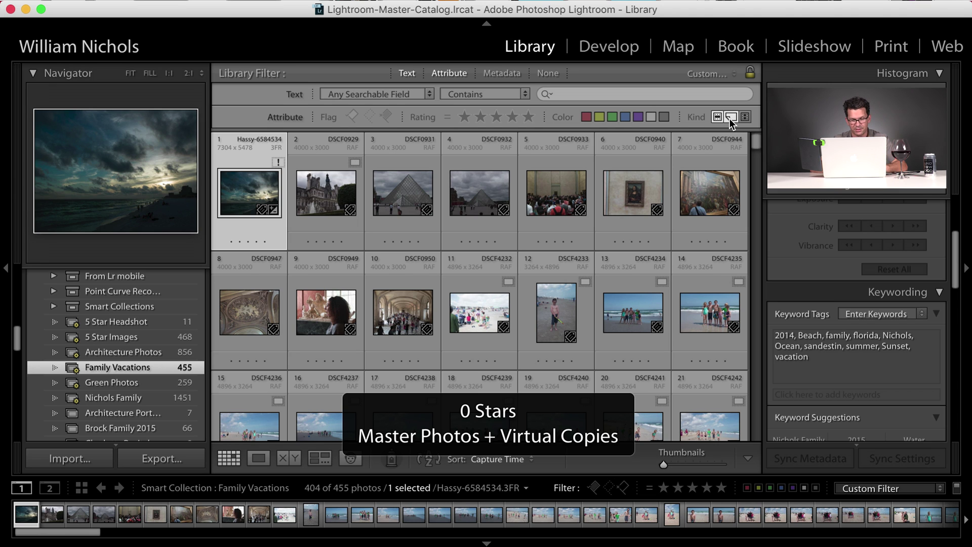
click(729, 117)
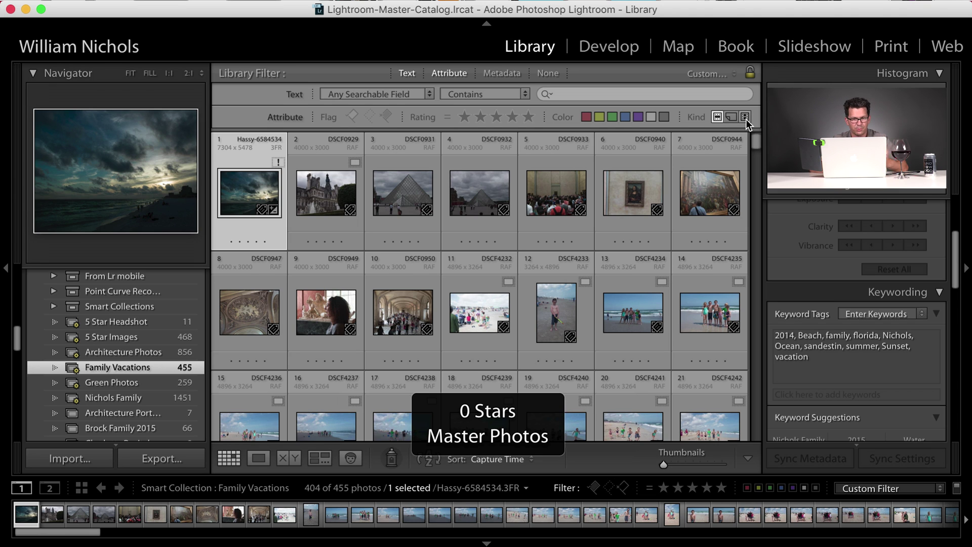
click(504, 72)
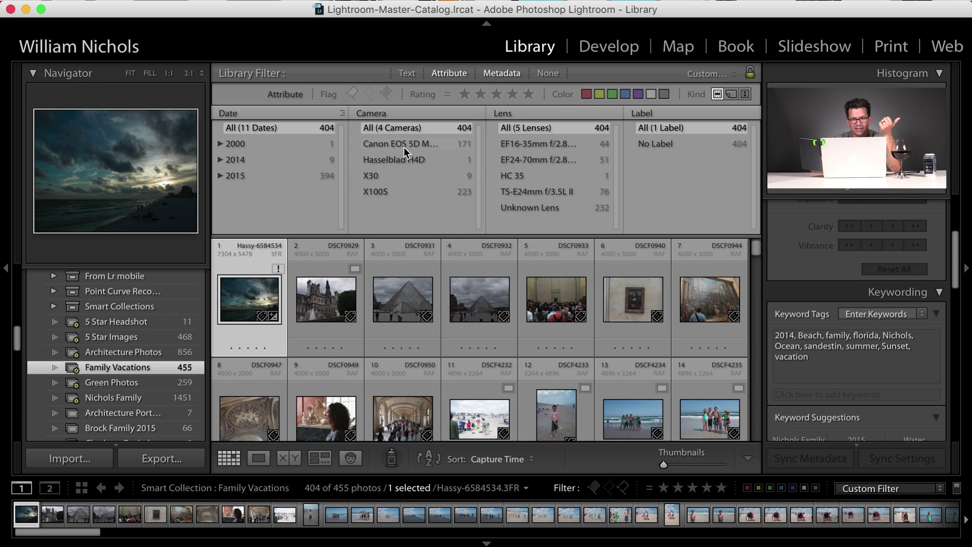
Try the X30, X100S and Hasselblad H4D camera filters, then pick the TS-E24mm f/3.5L II lens.
click(650, 115)
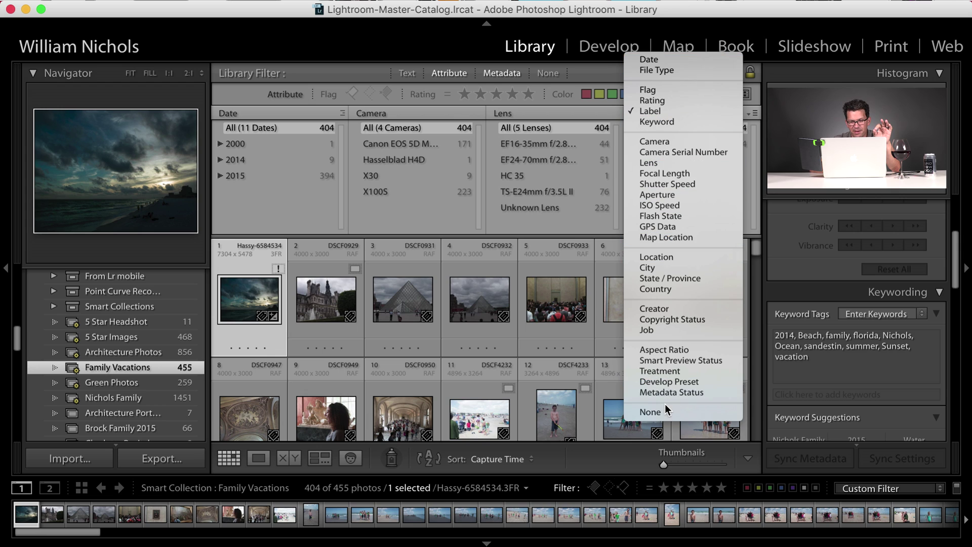
click(557, 114)
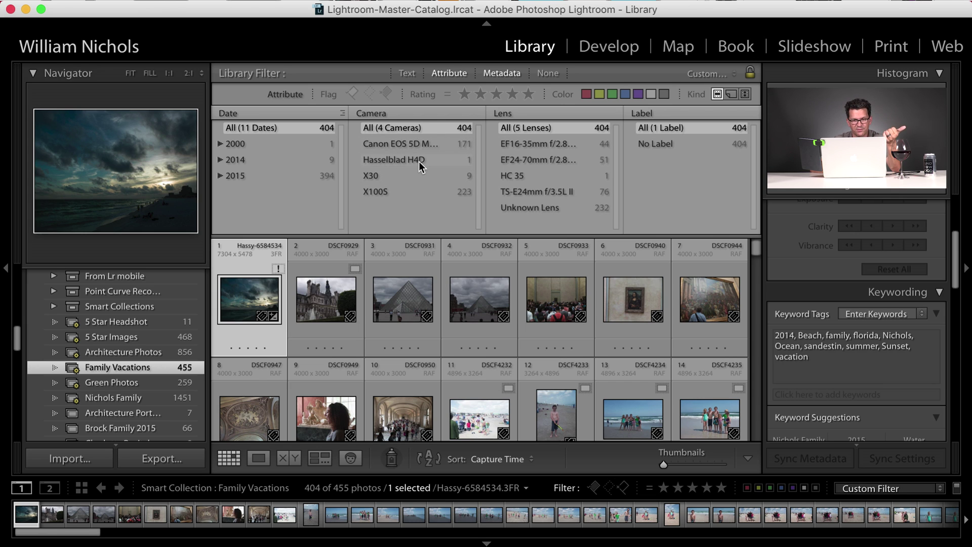
click(412, 178)
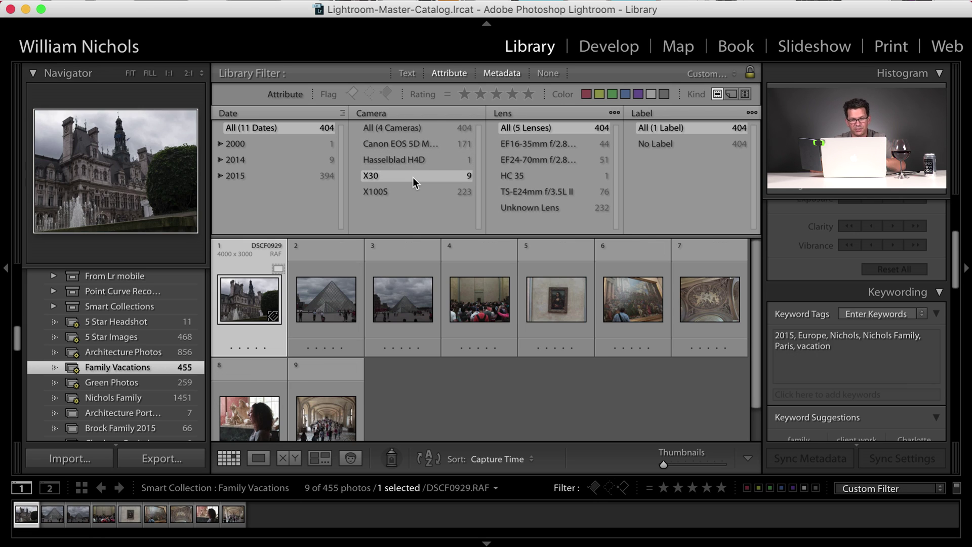
click(387, 192)
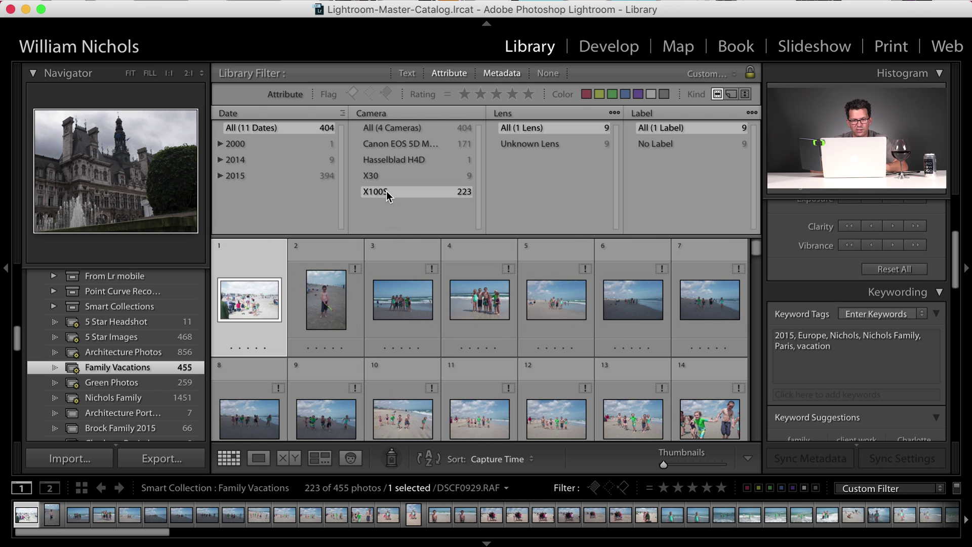
scroll(490, 330, down, 10)
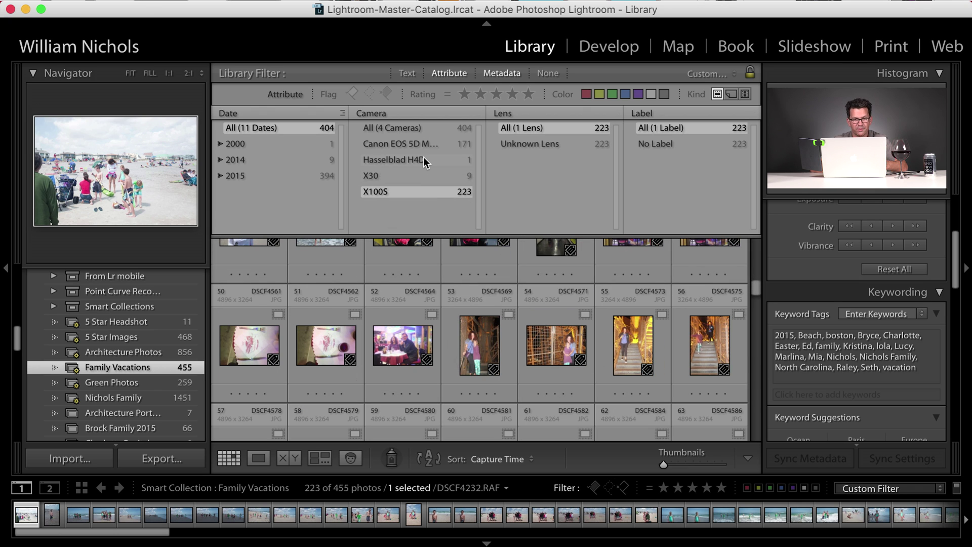
click(423, 158)
click(402, 190)
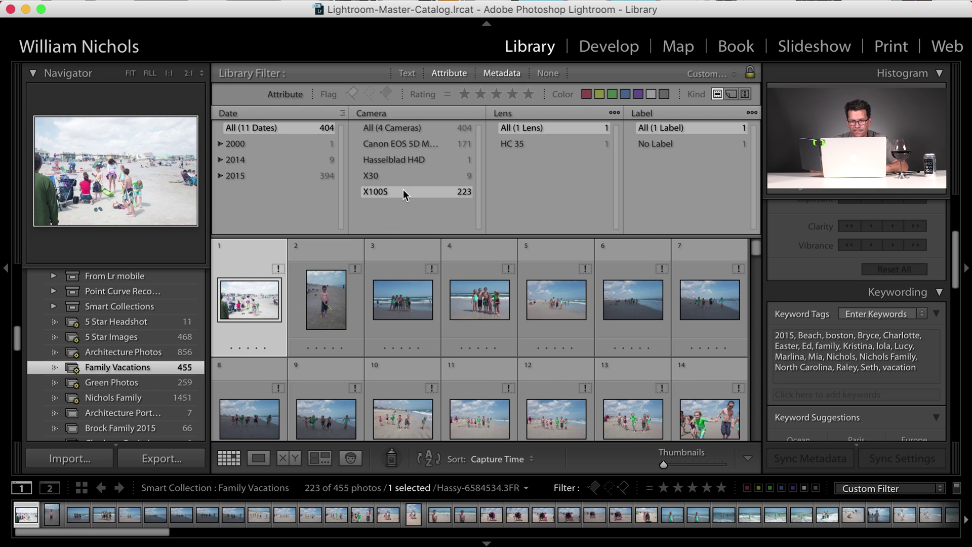
click(405, 130)
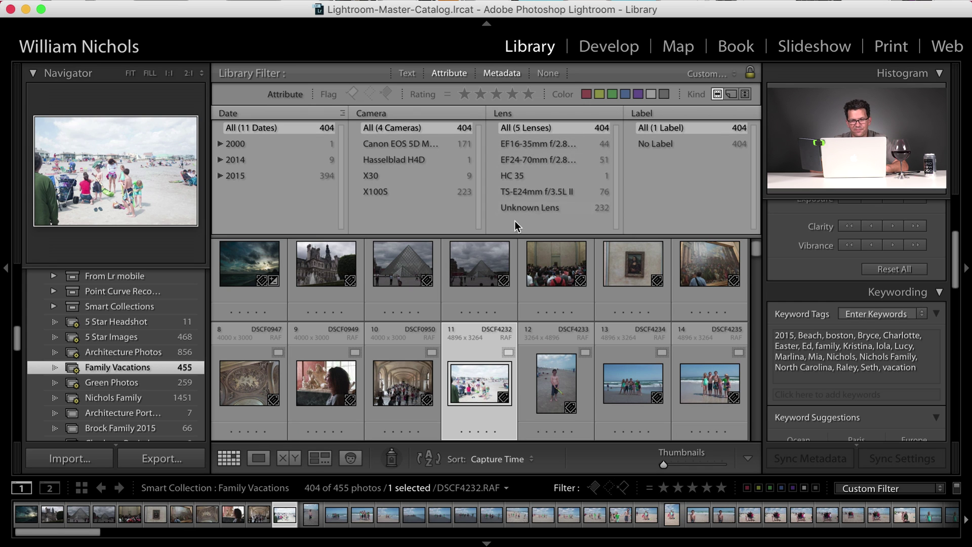
click(528, 193)
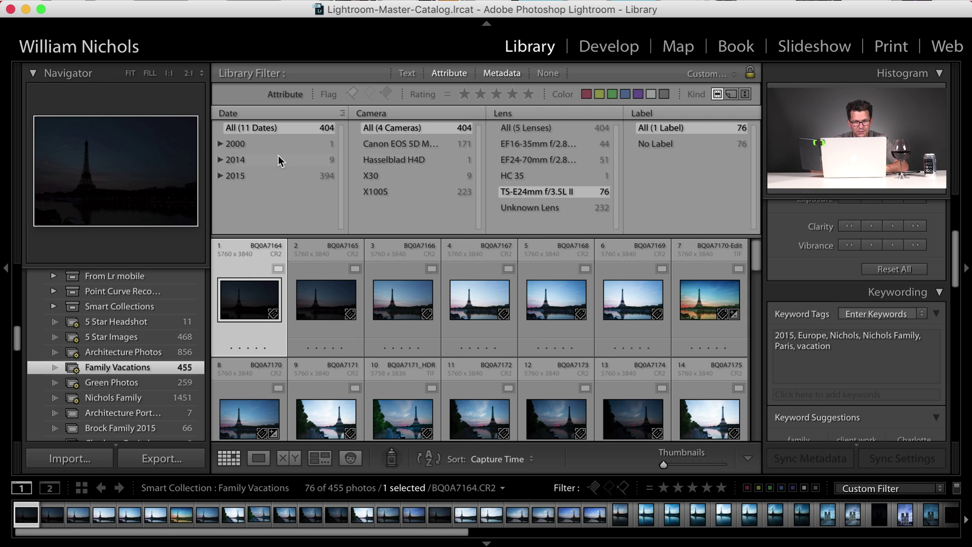
Set the Library Filter to None and select All Photographs in the Catalog panel.
click(555, 73)
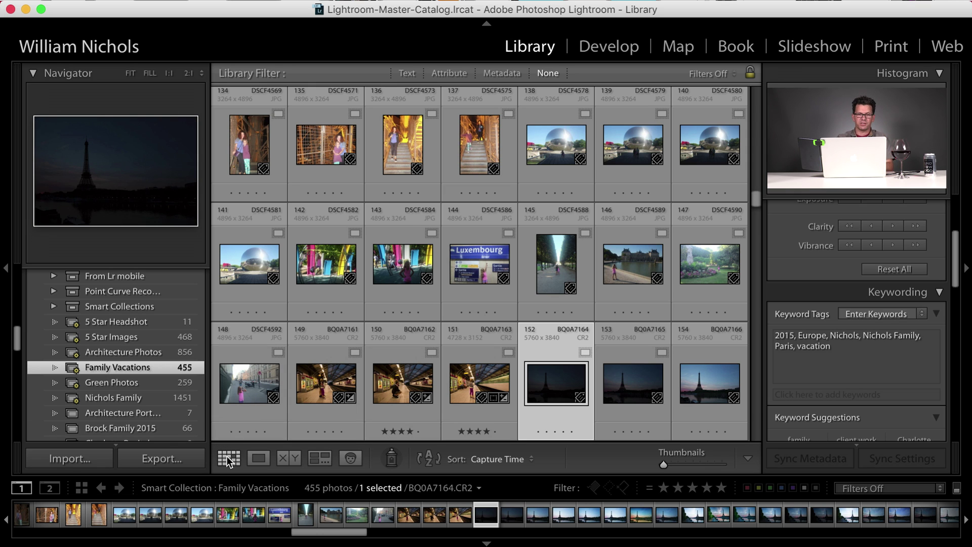
scroll(140, 314, up, 5)
scroll(140, 320, down, 10)
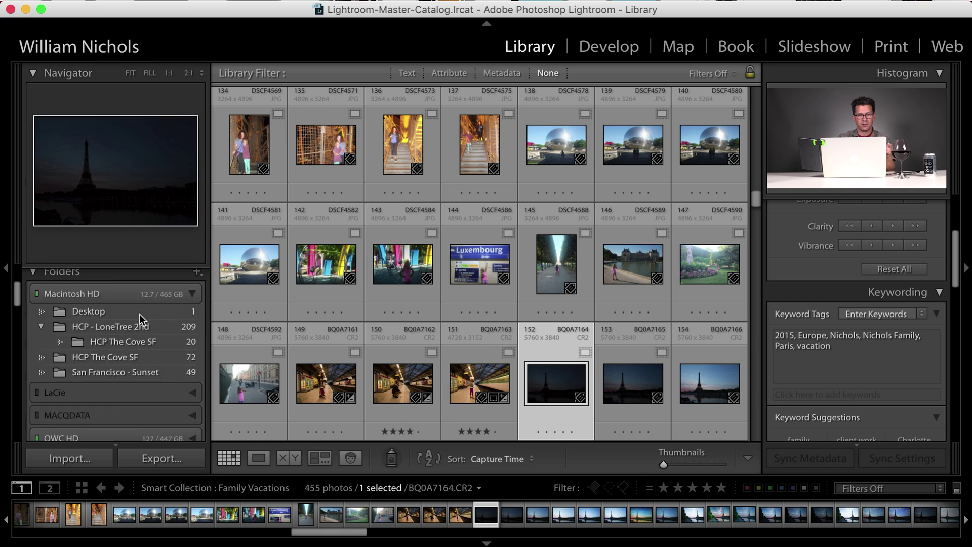
scroll(139, 314, up, 5)
click(125, 296)
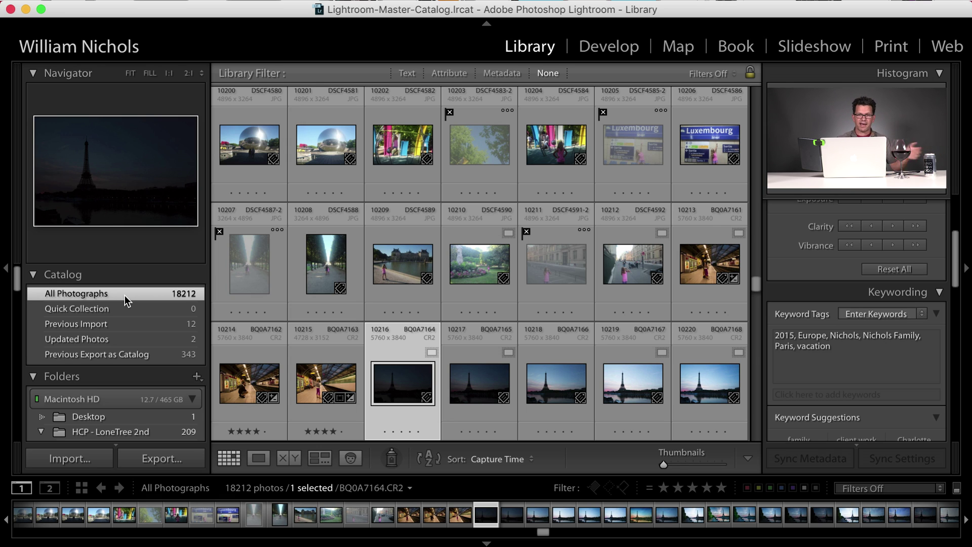
Open the Metadata filter and try the iPhone 4 and iPhone 4S cameras before resetting Camera to All.
click(500, 73)
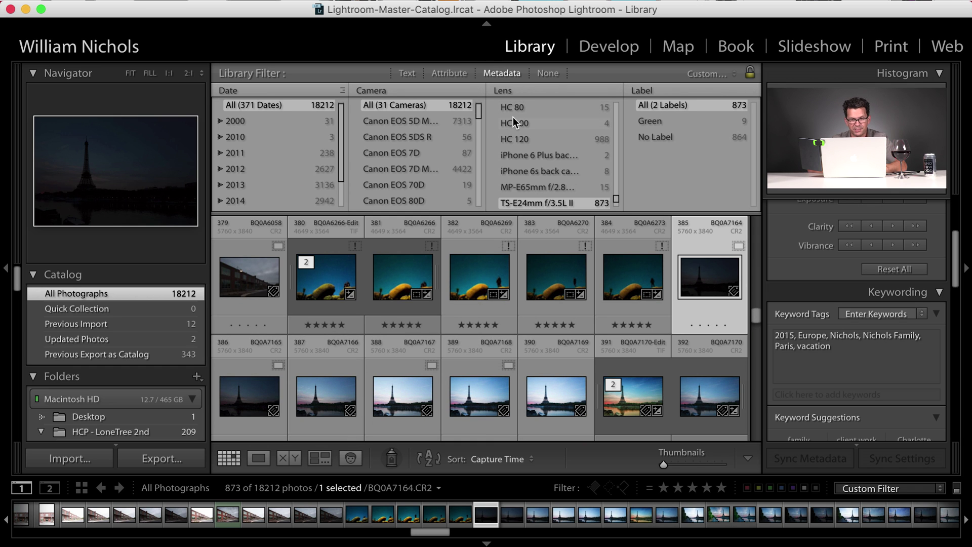
scroll(421, 157, down, 2)
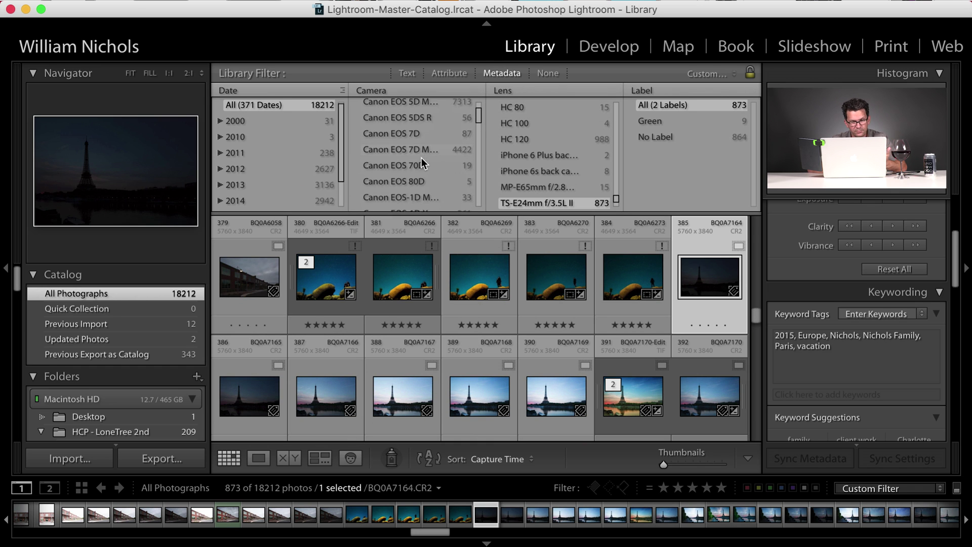
scroll(421, 157, down, 3)
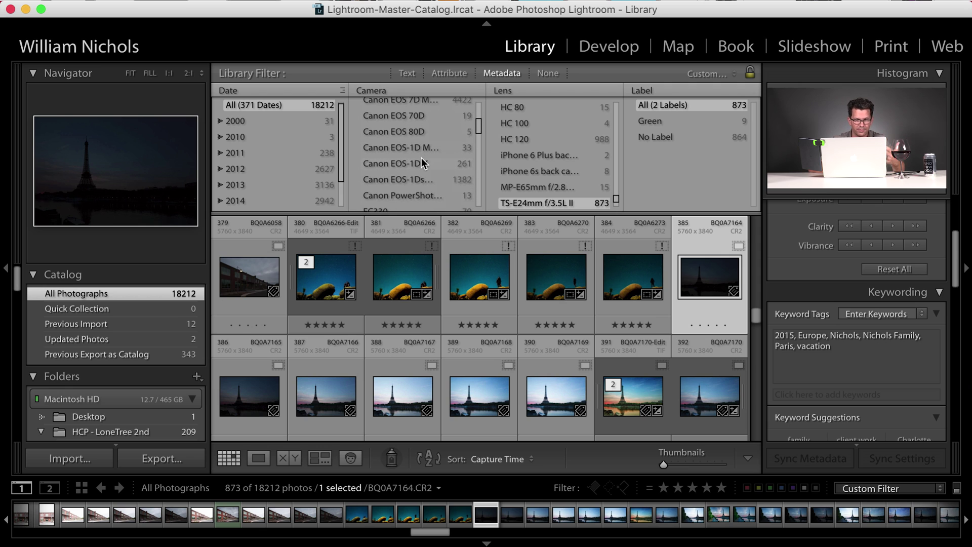
scroll(421, 157, down, 6)
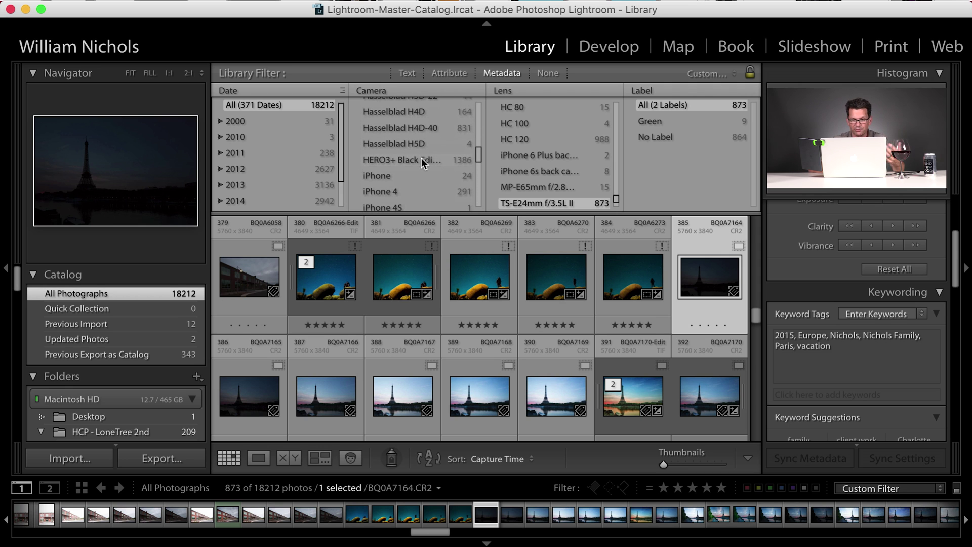
click(407, 192)
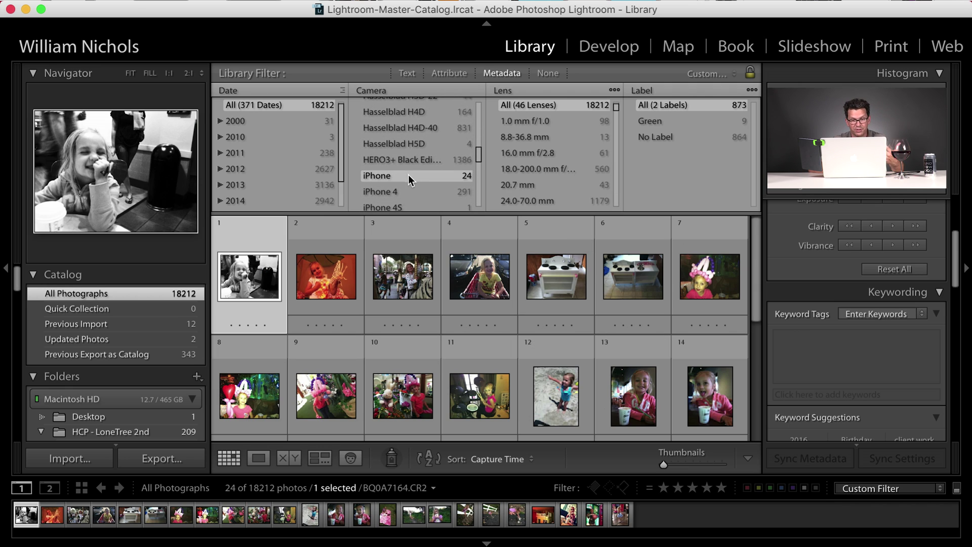
click(405, 206)
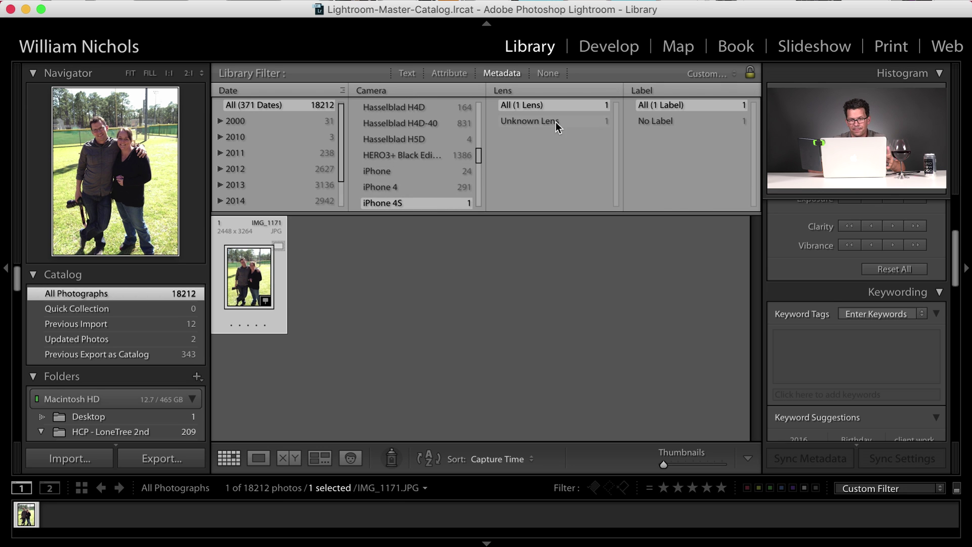
scroll(445, 134, up, 8)
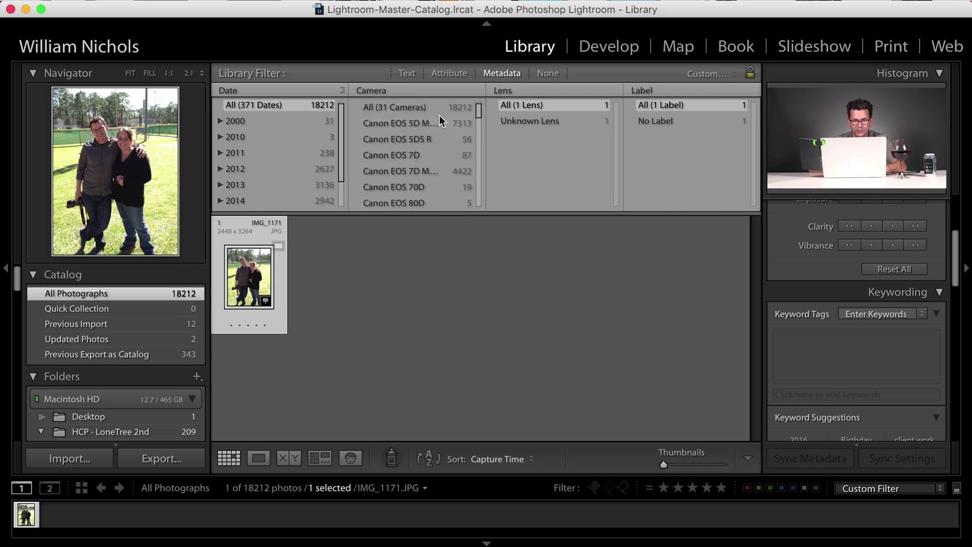
click(424, 106)
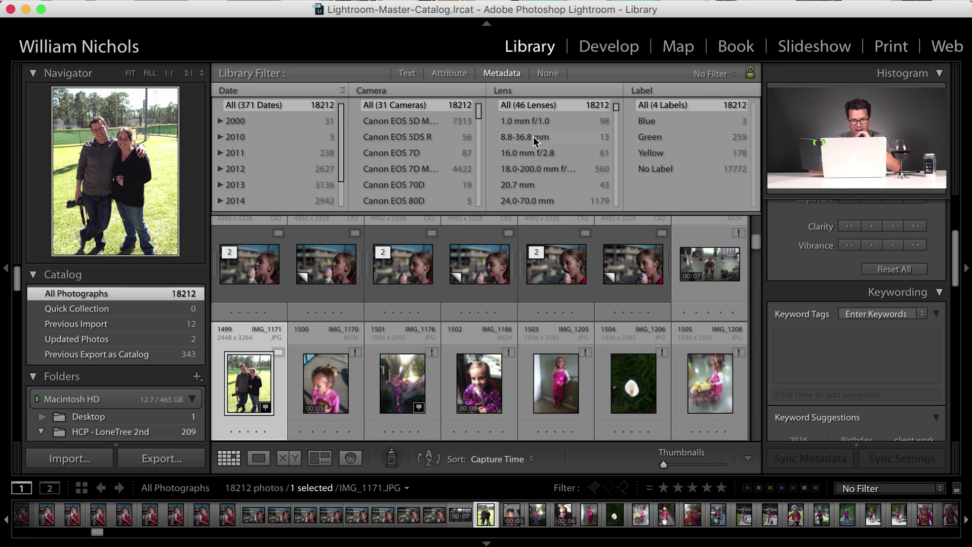
Filter the Lens column to EF300mm f/2.8L after briefly trying EF400mm f/2.8L.
scroll(527, 173, down, 8)
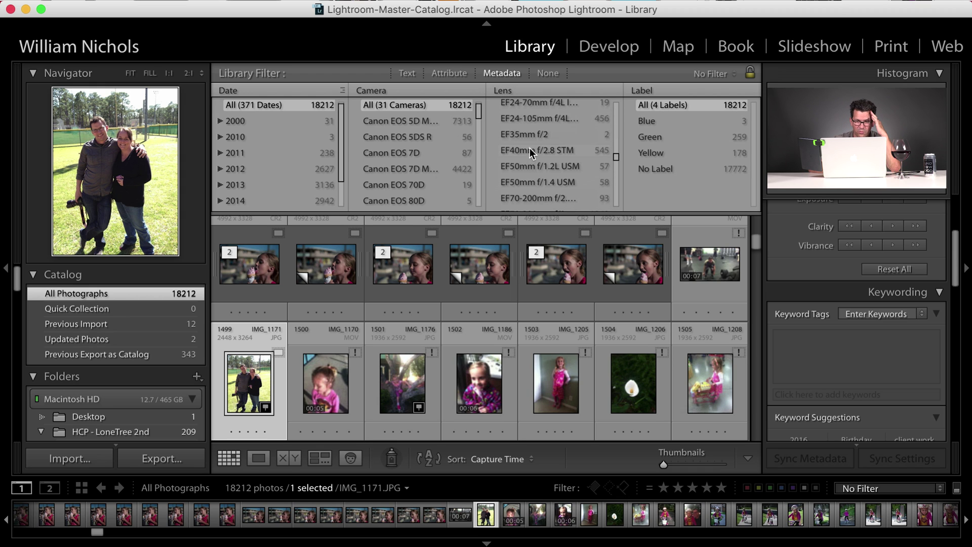
scroll(528, 157, down, 5)
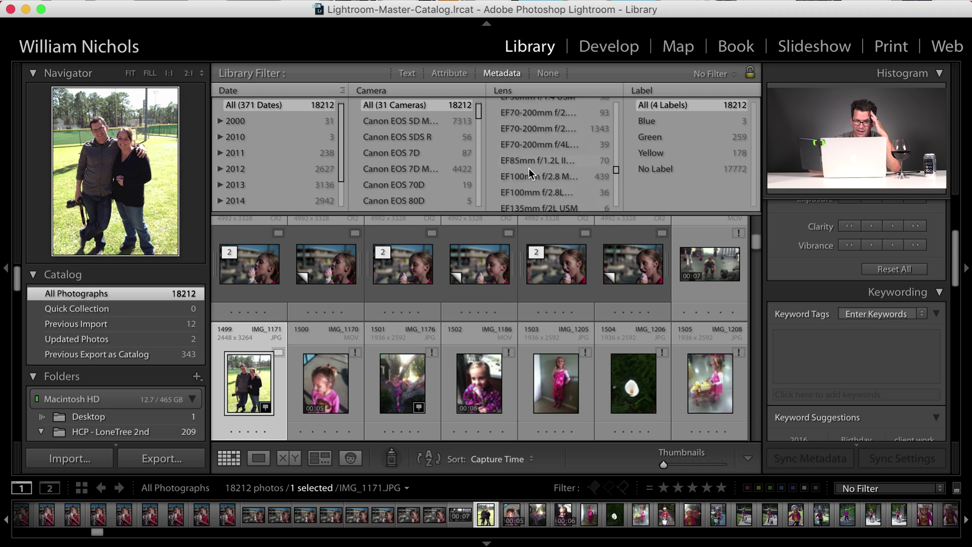
scroll(529, 168, down, 1)
click(533, 160)
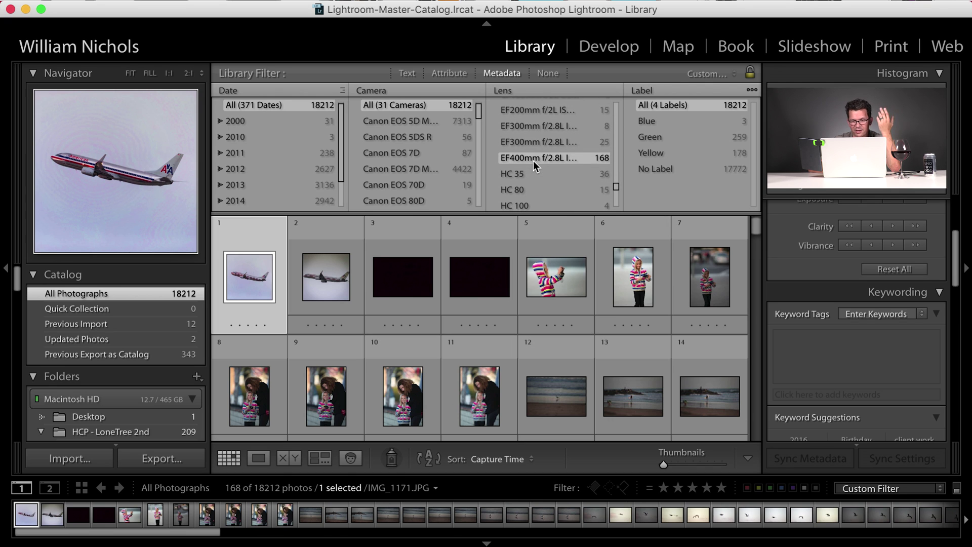
click(537, 146)
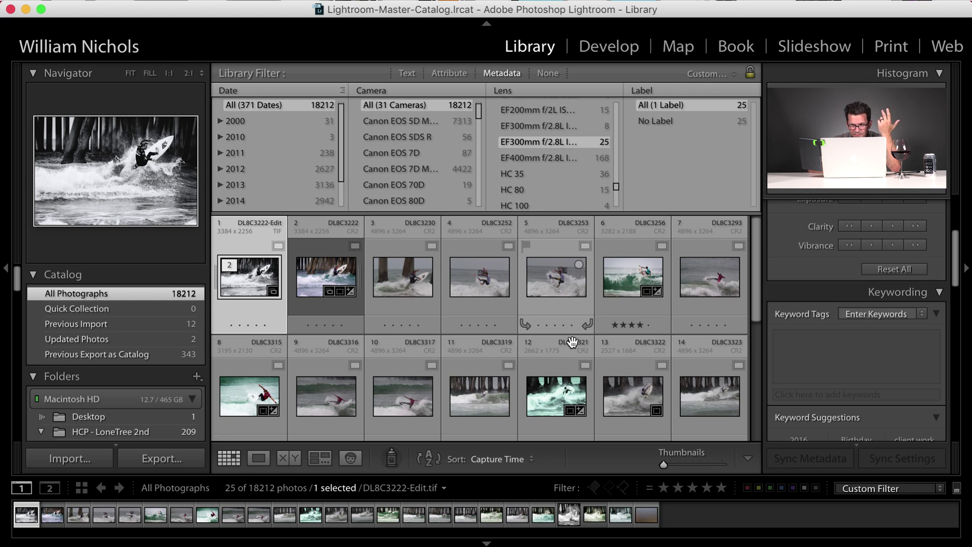
scroll(569, 355, down, 2)
scroll(563, 365, down, 2)
scroll(564, 365, up, 4)
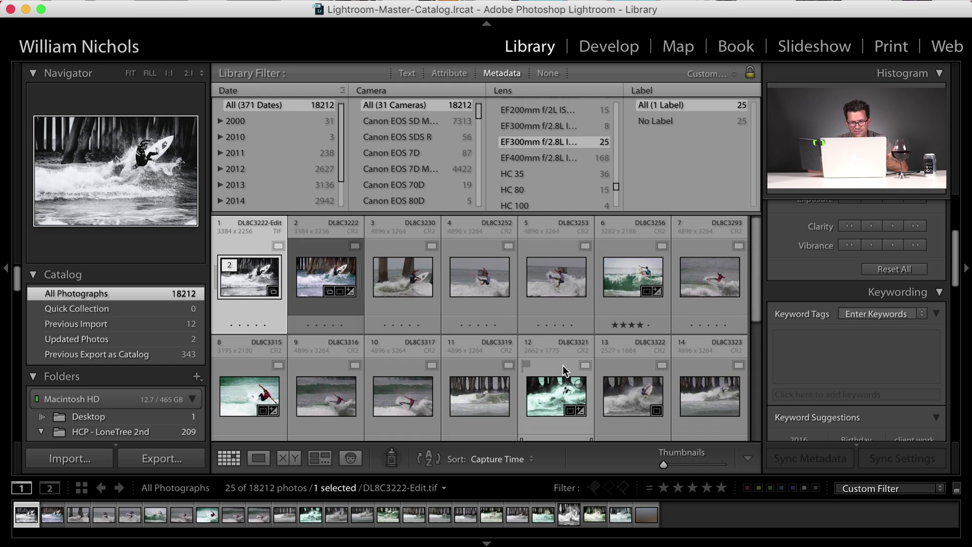
double_click(327, 248)
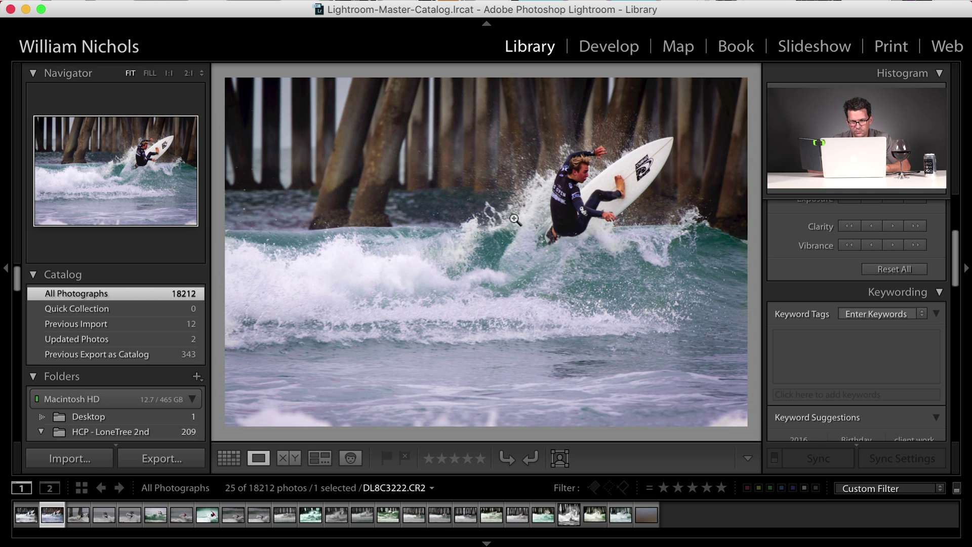
click(229, 457)
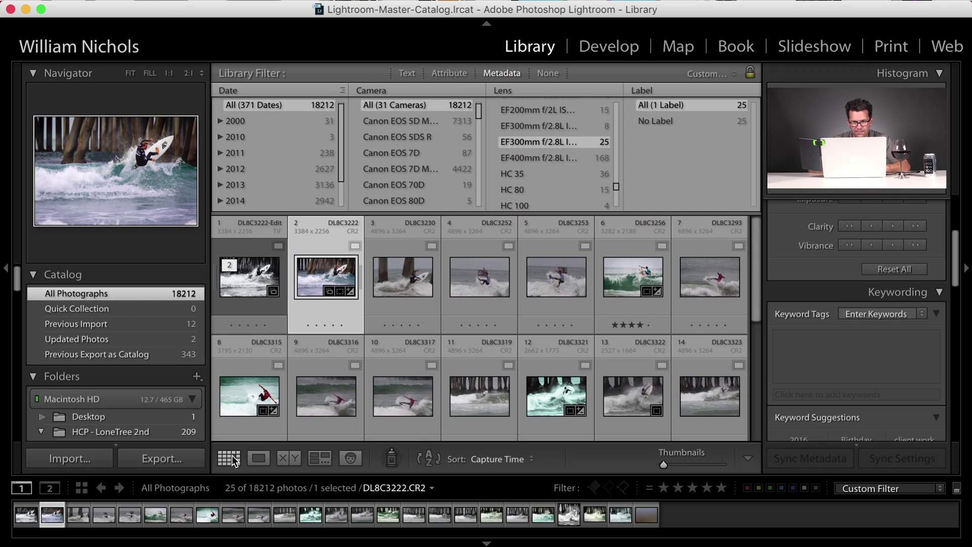
click(324, 232)
click(325, 243)
double_click(321, 252)
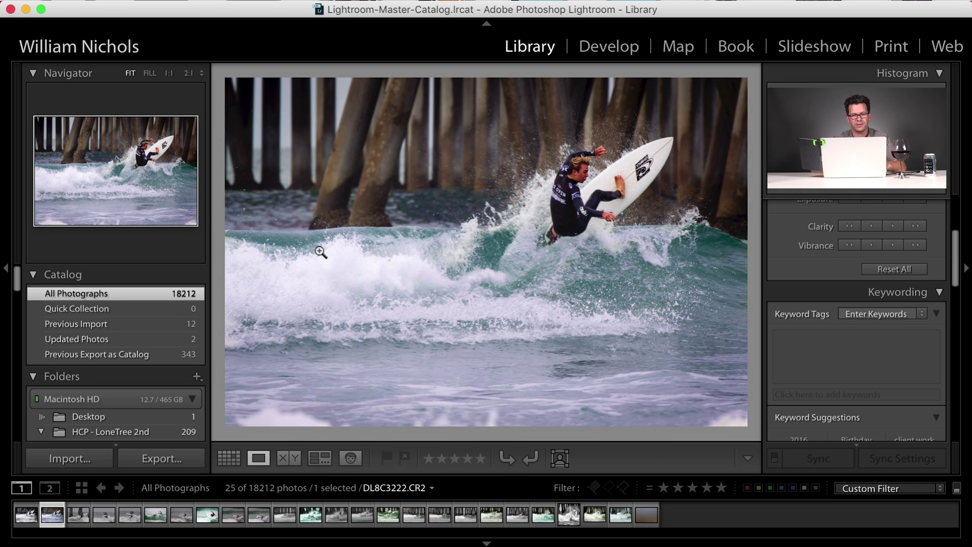
click(234, 458)
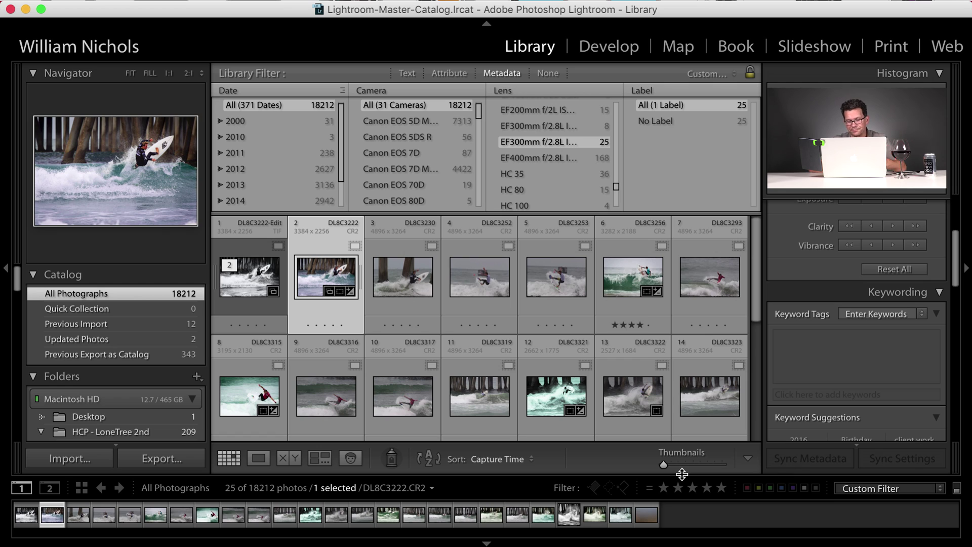
mouse_move(609, 317)
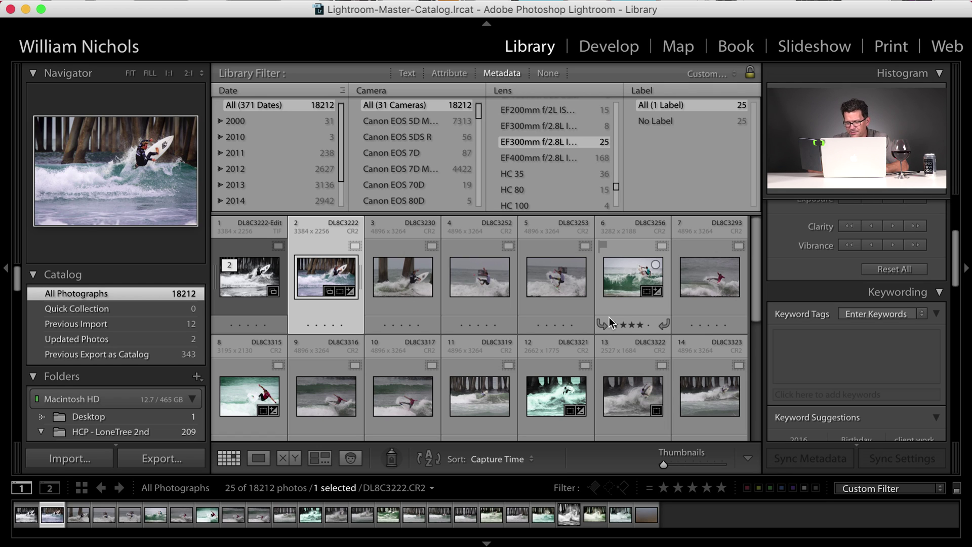
click(641, 324)
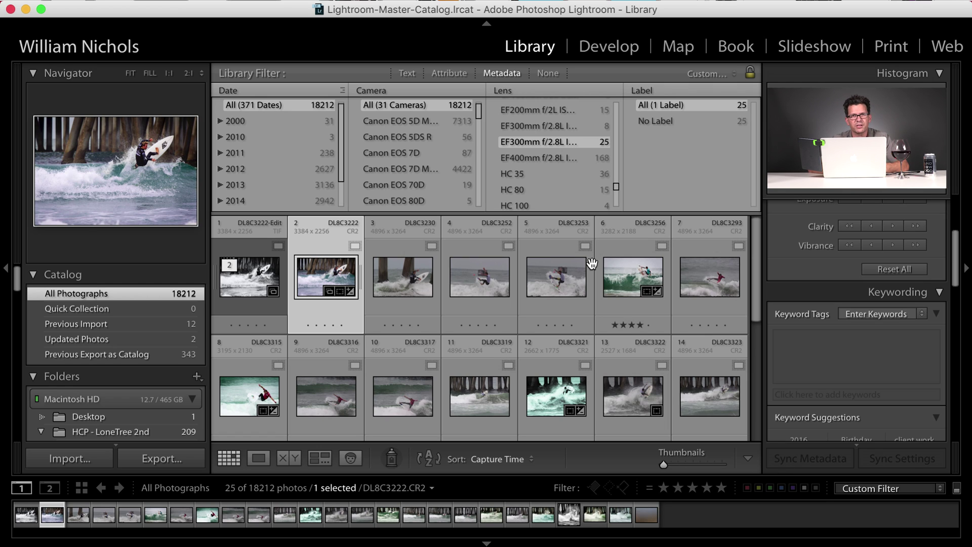